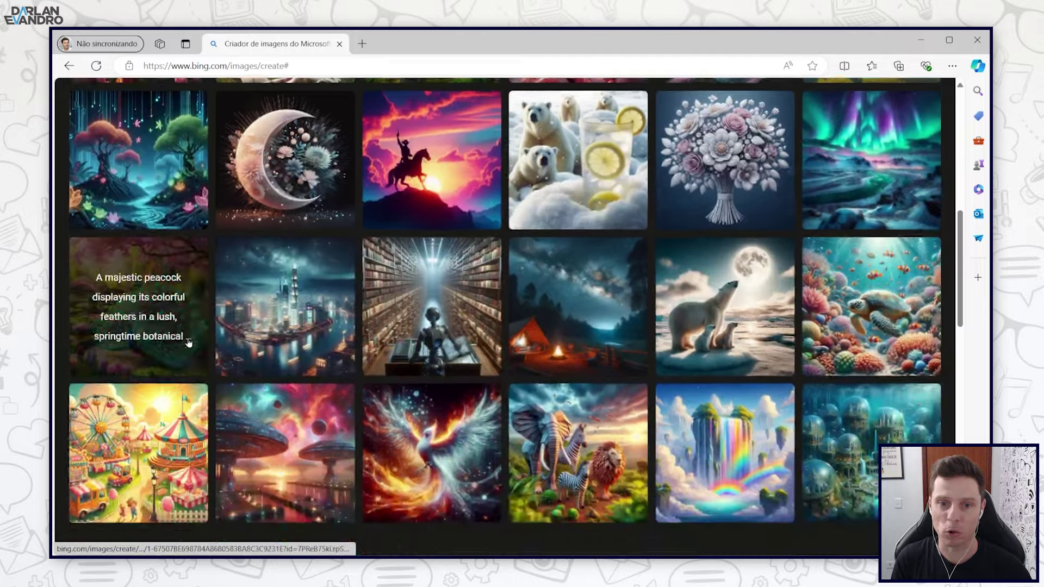
Generate images from the prompt "showing an elephant, zebra, and lion made of origami paper that have come to life with Tower Eiffel in Paris on the background"
{"action": "scroll", "coordinate": [399, 360], "scroll_direction": "up", "scroll_amount": 2}
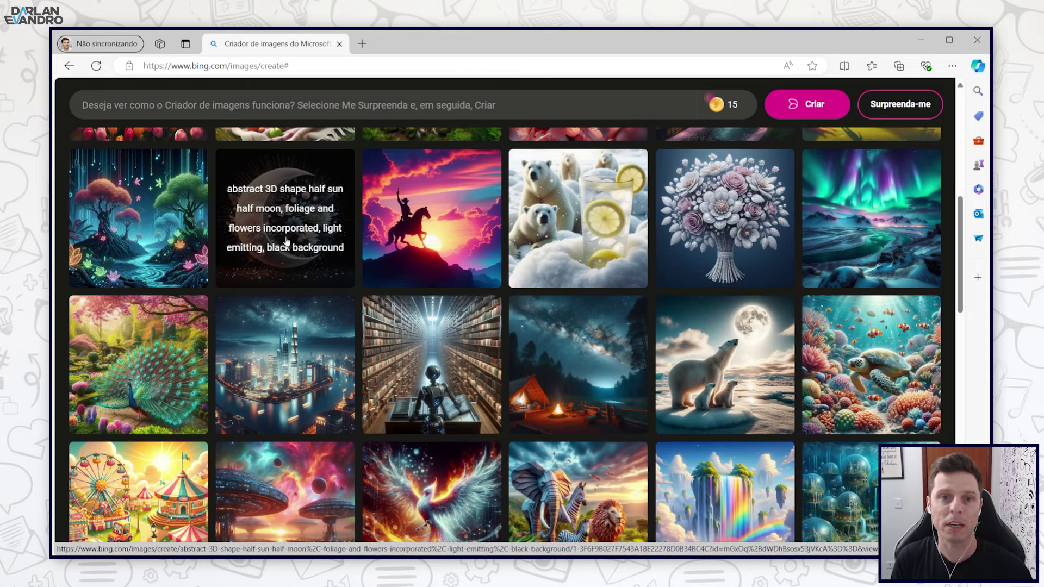
{"action": "scroll", "coordinate": [285, 242], "scroll_direction": "up", "scroll_amount": 1}
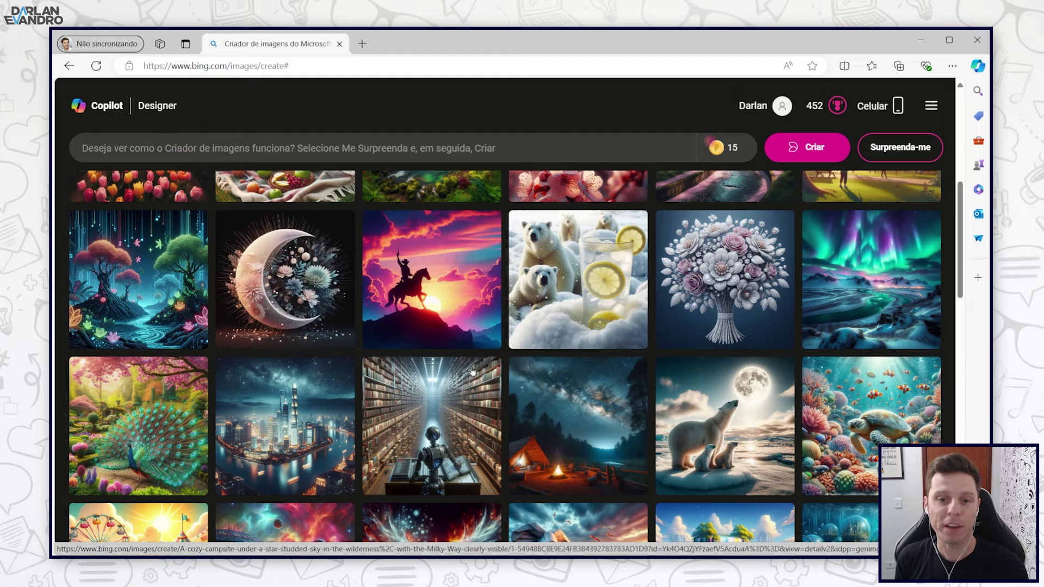
{"action": "scroll", "coordinate": [340, 340], "scroll_direction": "up", "scroll_amount": 5}
{"action": "scroll", "coordinate": [339, 340], "scroll_direction": "up", "scroll_amount": 1}
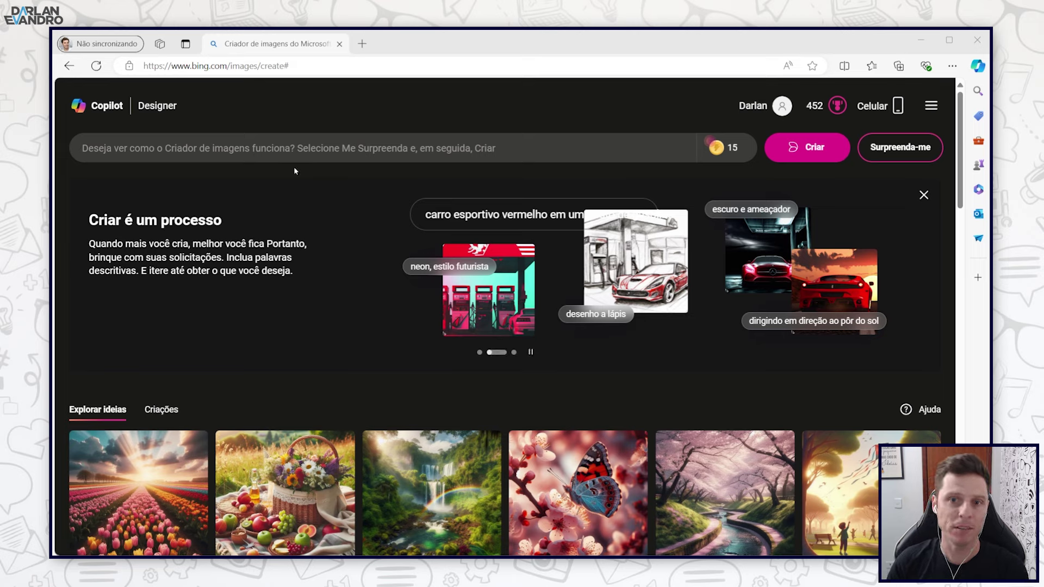
{"action": "left_click", "coordinate": [283, 154]}
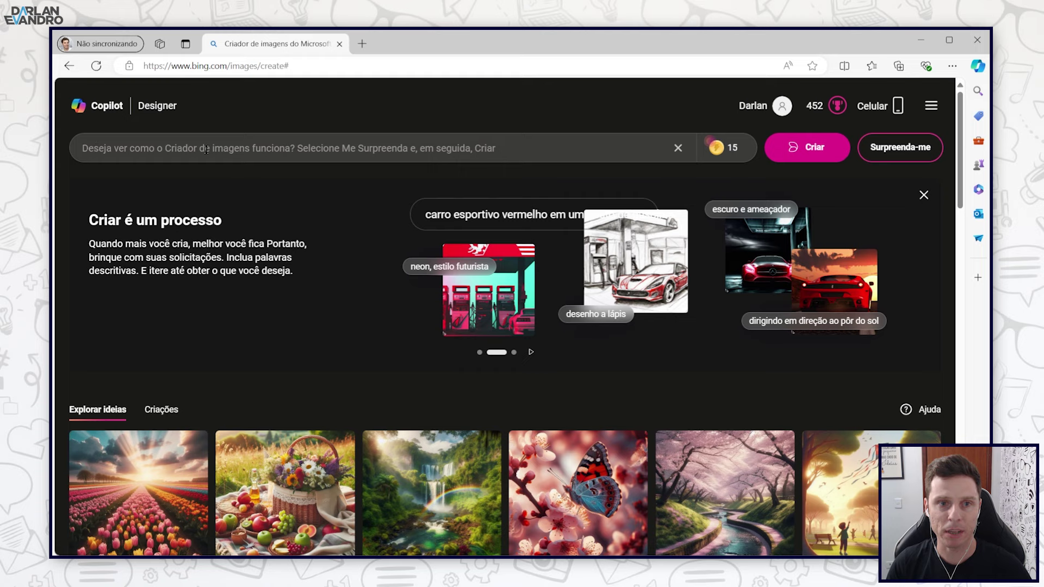
{"action": "type", "text": "showing an elephant, zebra, and lion made of origami paper that have come to life with Tower Eiffel in Paris on the background"}
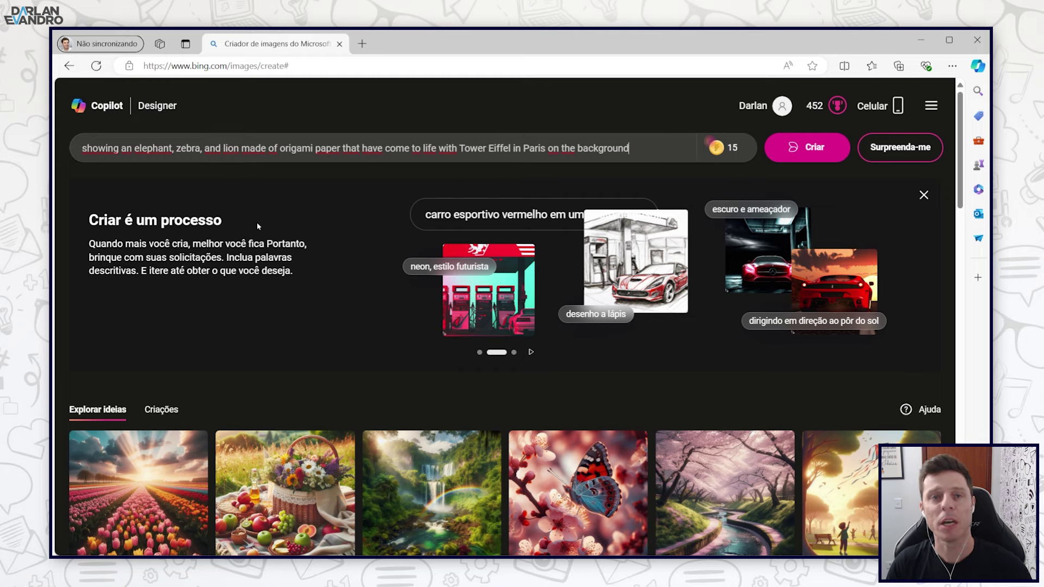
{"action": "left_click", "coordinate": [824, 158]}
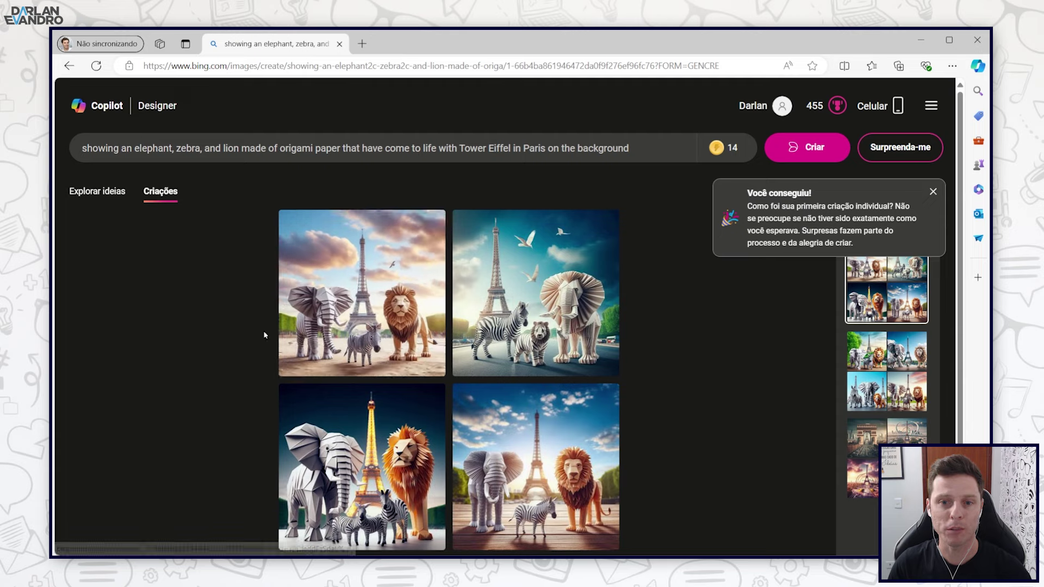
Open the first generated origami animals image at full size and download it
{"action": "left_click", "coordinate": [362, 295]}
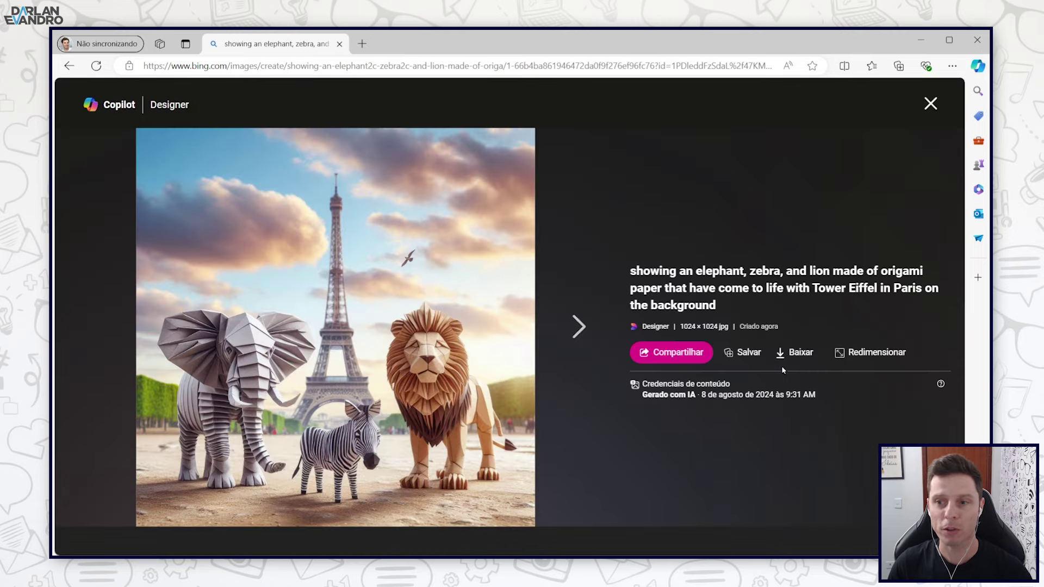
{"action": "left_click", "coordinate": [802, 359]}
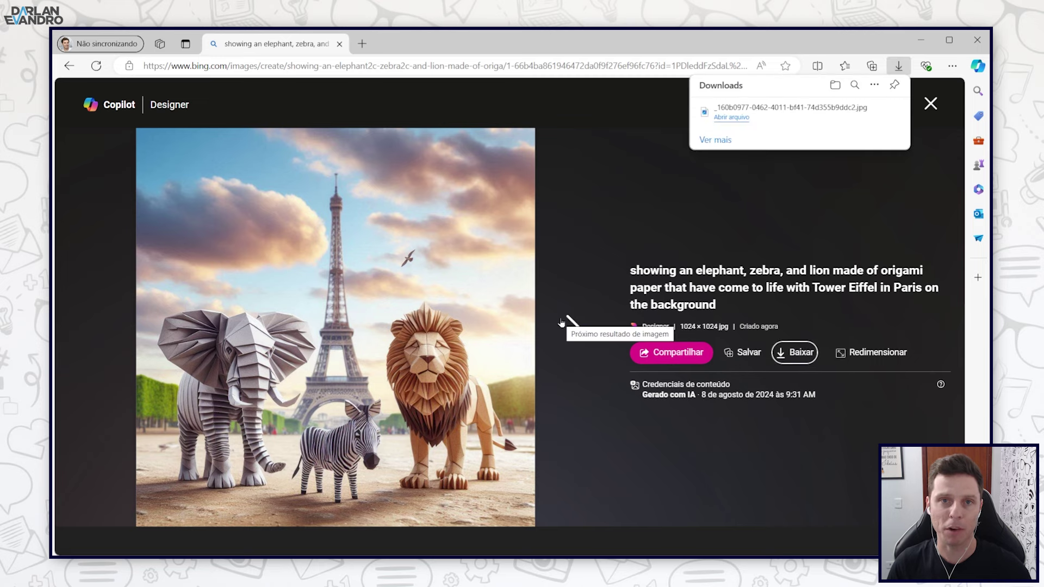
{"action": "key", "text": "Escape"}
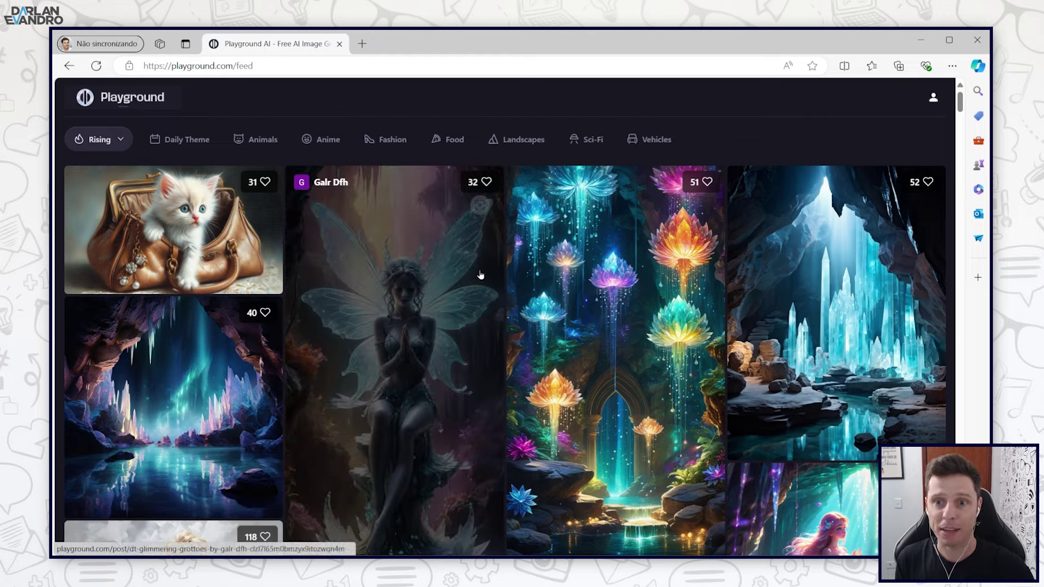
Browse the Rising feed on Playground to examine the styles of the community's AI-generated images
{"action": "scroll", "coordinate": [576, 292], "scroll_direction": "down", "scroll_amount": 2}
{"action": "scroll", "coordinate": [397, 243], "scroll_direction": "down", "scroll_amount": 7}
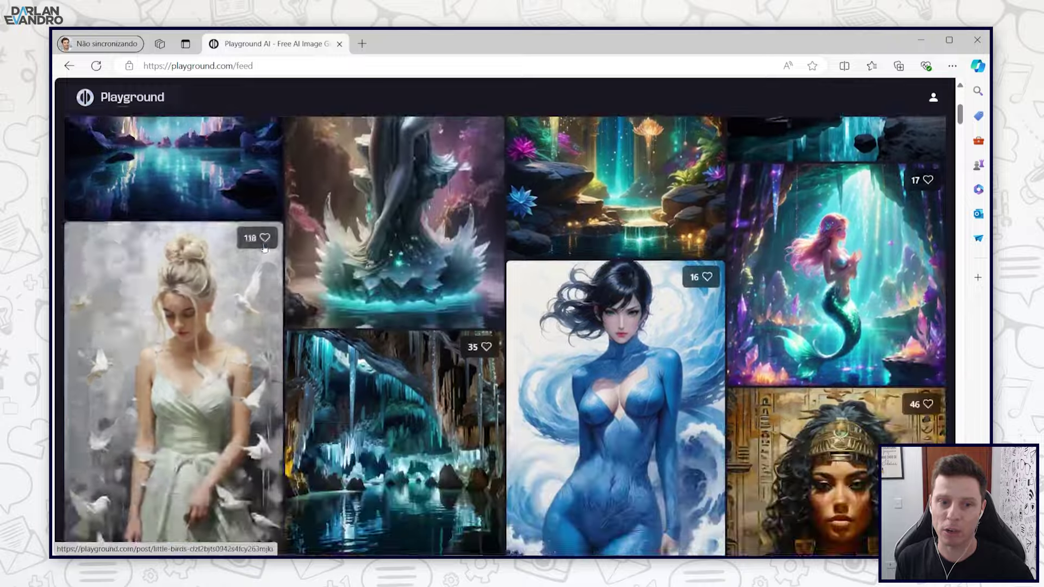
{"action": "scroll", "coordinate": [357, 269], "scroll_direction": "down", "scroll_amount": 9}
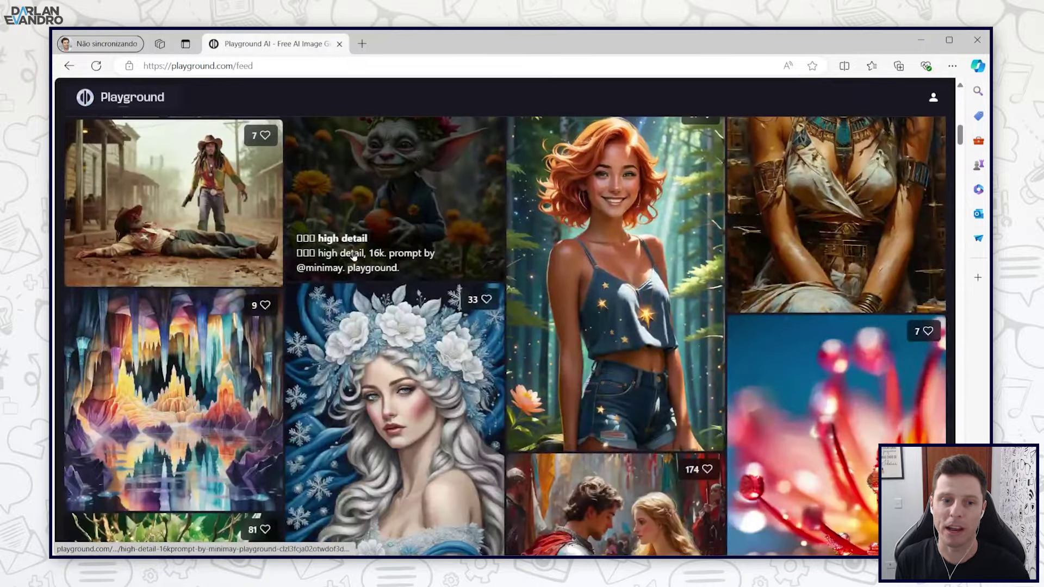
{"action": "scroll", "coordinate": [353, 256], "scroll_direction": "down", "scroll_amount": 3}
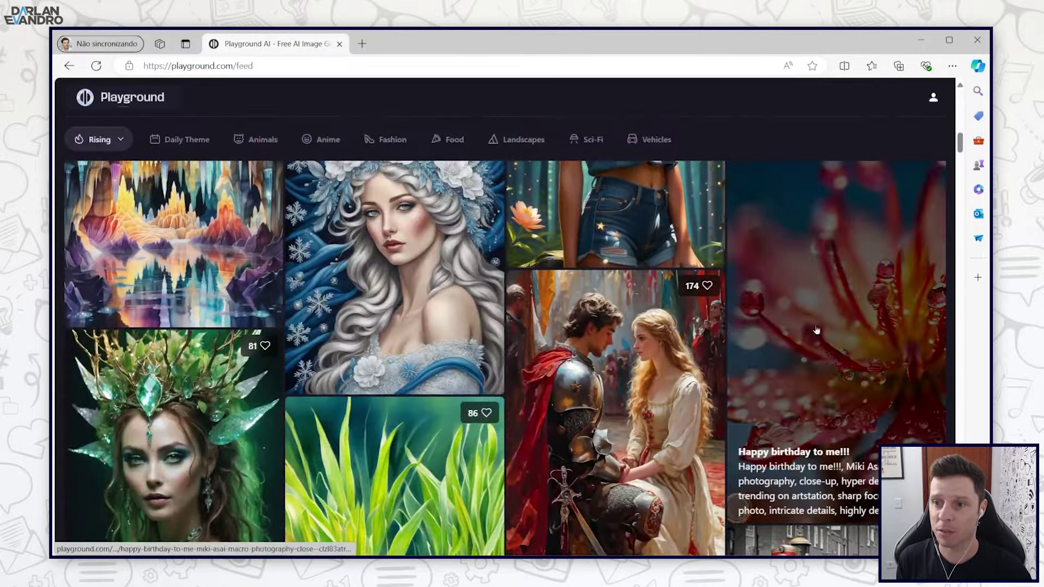
{"action": "scroll", "coordinate": [806, 327], "scroll_direction": "down", "scroll_amount": 1}
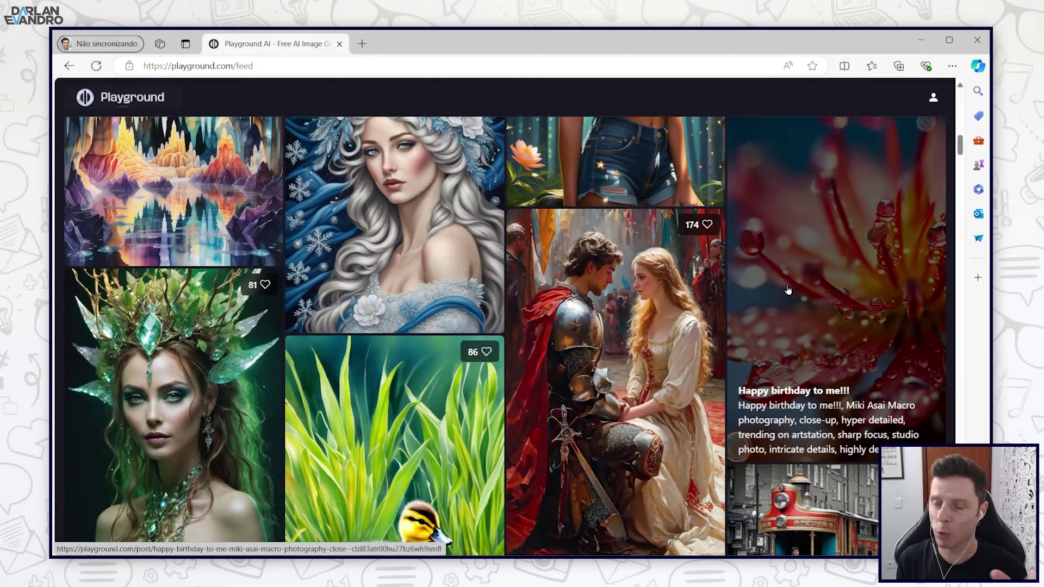
{"action": "scroll", "coordinate": [451, 314], "scroll_direction": "down", "scroll_amount": 4}
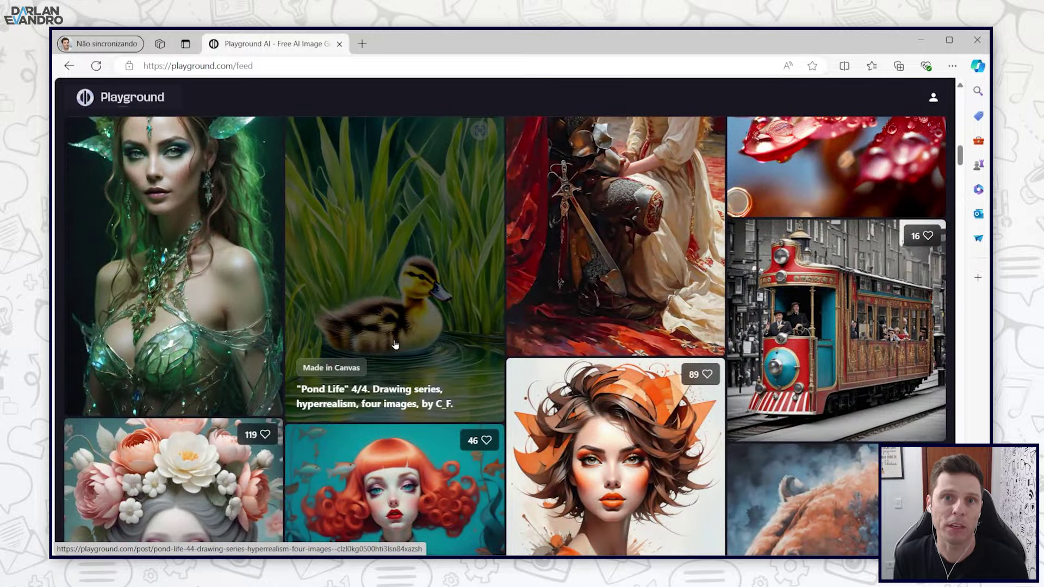
{"action": "scroll", "coordinate": [395, 345], "scroll_direction": "down", "scroll_amount": 7}
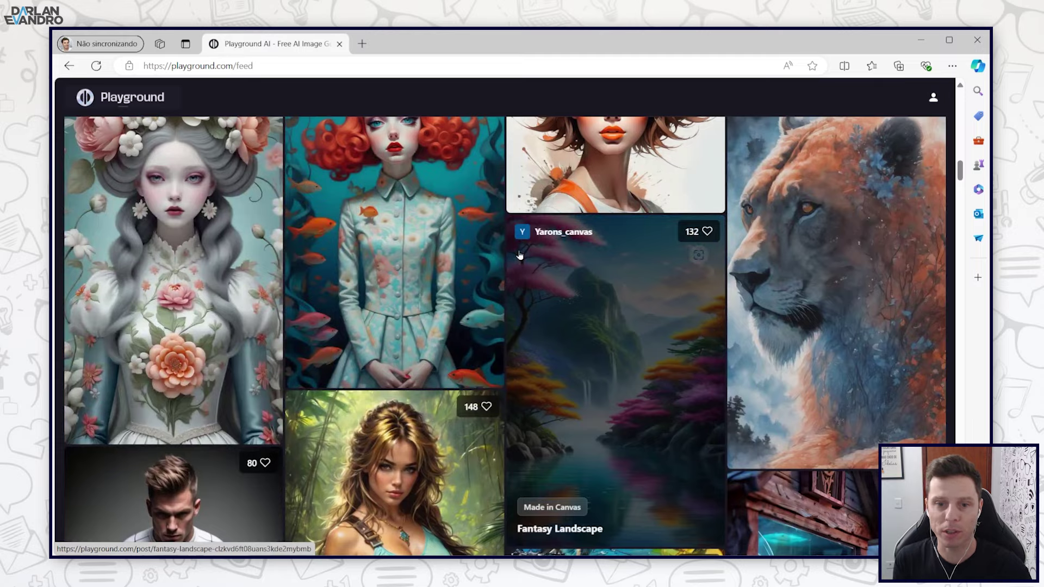
{"action": "scroll", "coordinate": [519, 255], "scroll_direction": "down", "scroll_amount": 5}
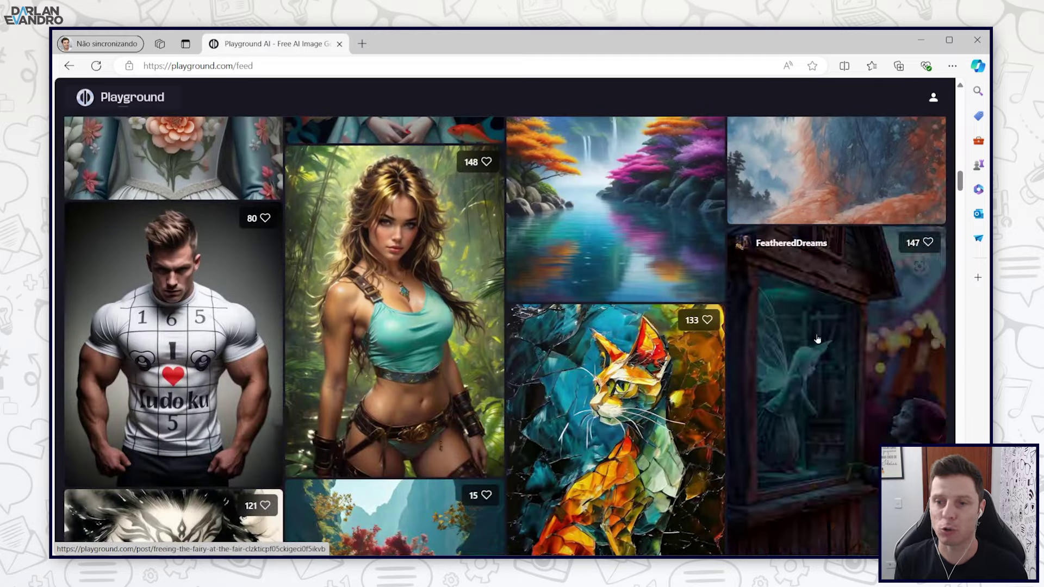
{"action": "scroll", "coordinate": [163, 263], "scroll_direction": "down", "scroll_amount": 5}
{"action": "scroll", "coordinate": [162, 263], "scroll_direction": "up", "scroll_amount": 1}
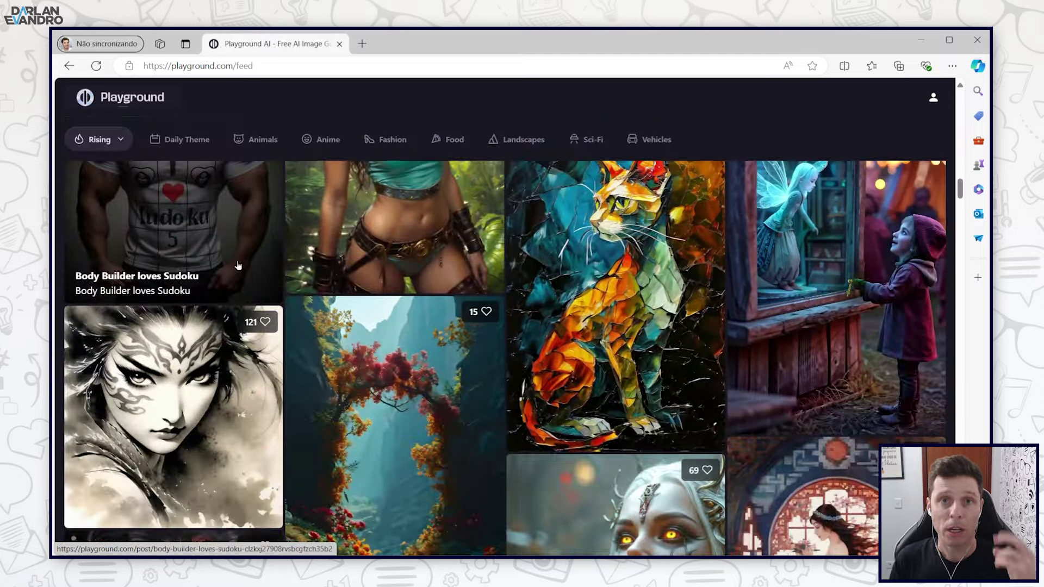
Open Playground's pricing page from its home page and check the Free plan's daily image allowance
{"action": "left_click", "coordinate": [149, 97]}
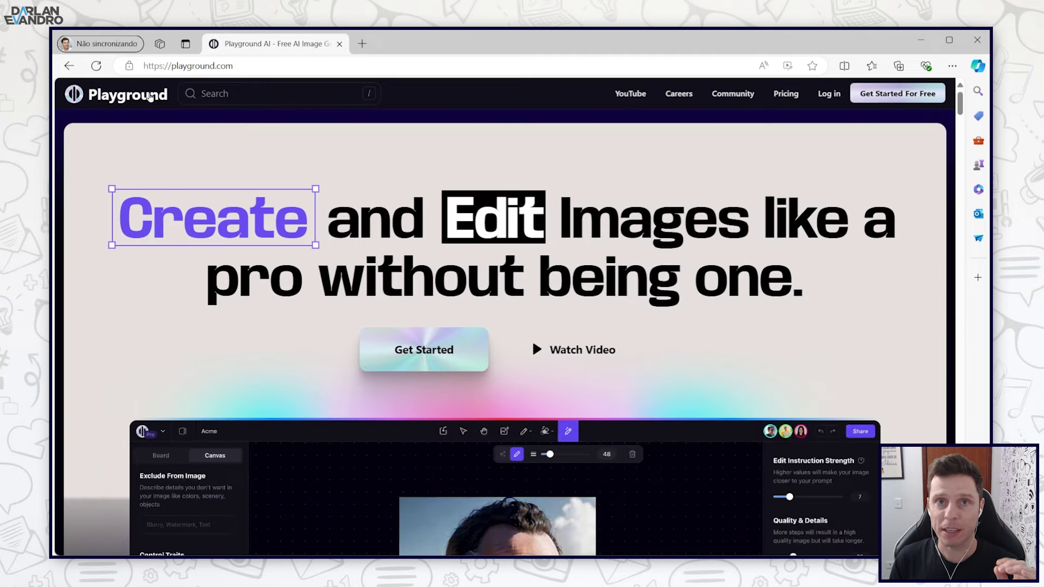
{"action": "left_click", "coordinate": [790, 96]}
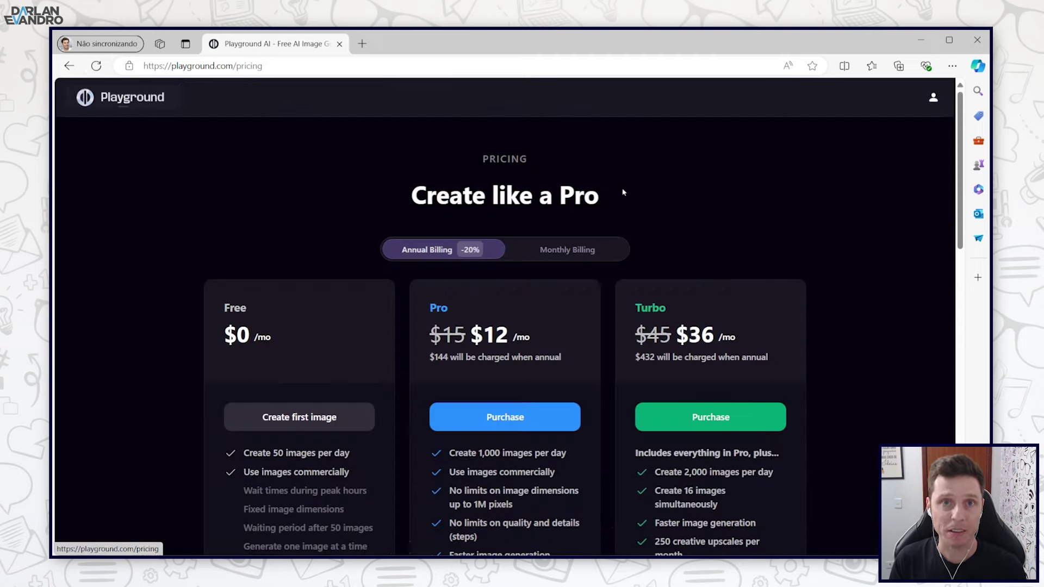
{"action": "scroll", "coordinate": [231, 257], "scroll_direction": "down", "scroll_amount": 1}
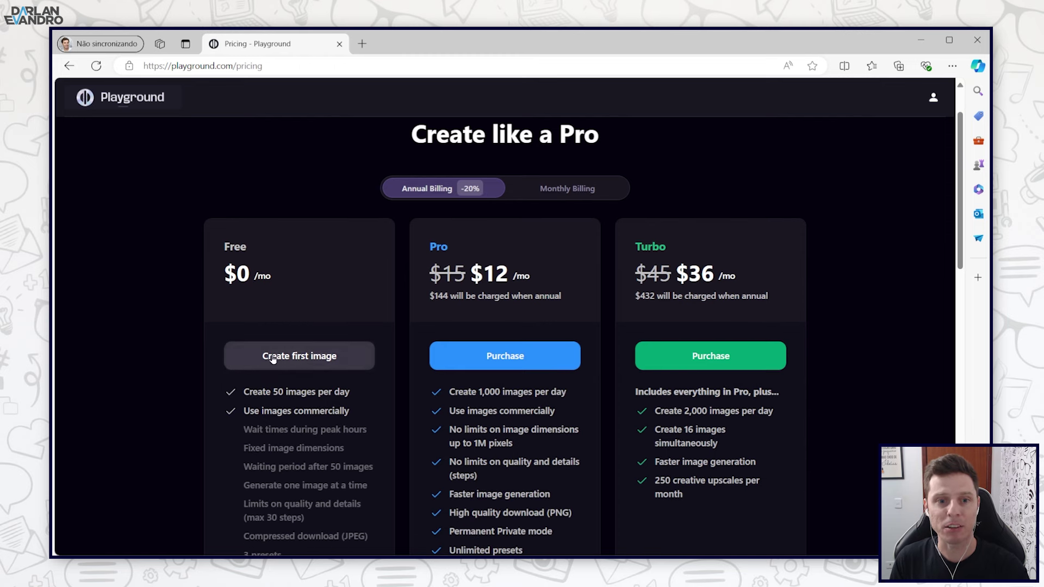
{"action": "left_click_drag", "start_coordinate": [215, 246], "coordinate": [265, 246]}
{"action": "left_click", "coordinate": [289, 363]}
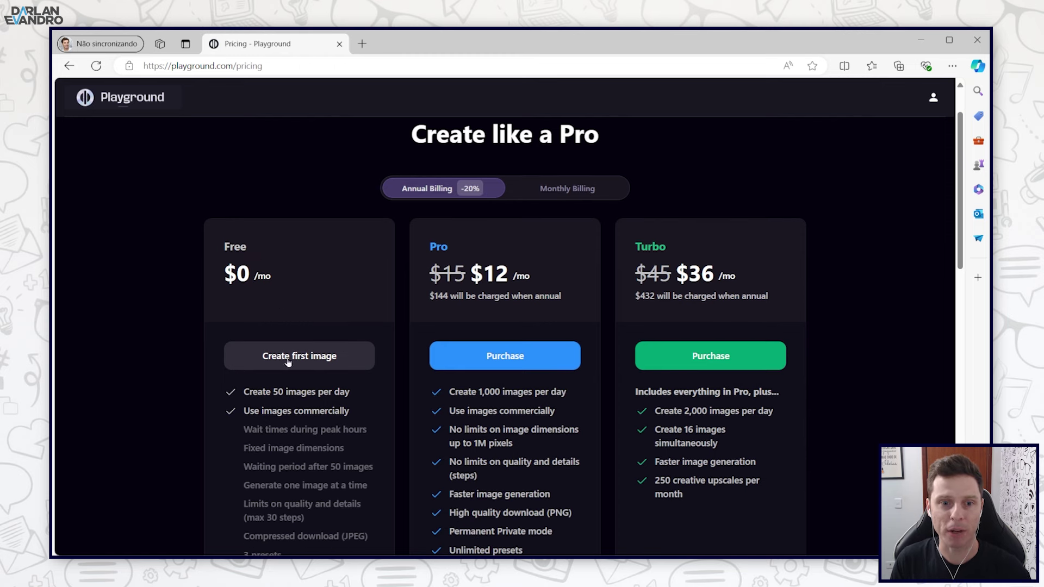
{"action": "scroll", "coordinate": [288, 363], "scroll_direction": "down", "scroll_amount": 1}
{"action": "left_click_drag", "start_coordinate": [244, 331], "coordinate": [350, 330]}
{"action": "left_click", "coordinate": [350, 333]}
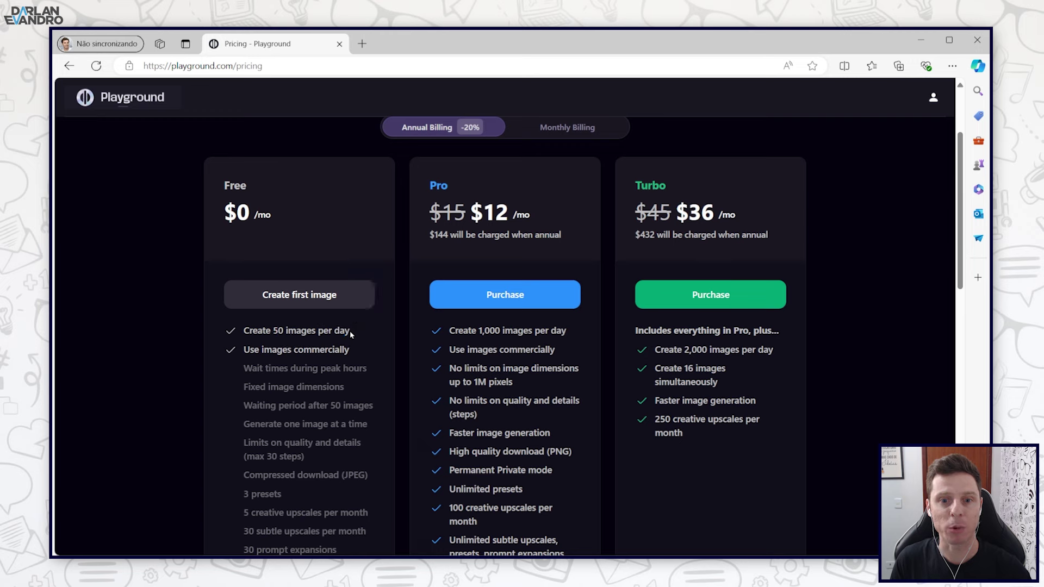
Review the Free plan's remaining limits, including its creative and subtle upscales, and its commercial use terms
{"action": "scroll", "coordinate": [167, 333], "scroll_direction": "down", "scroll_amount": 1}
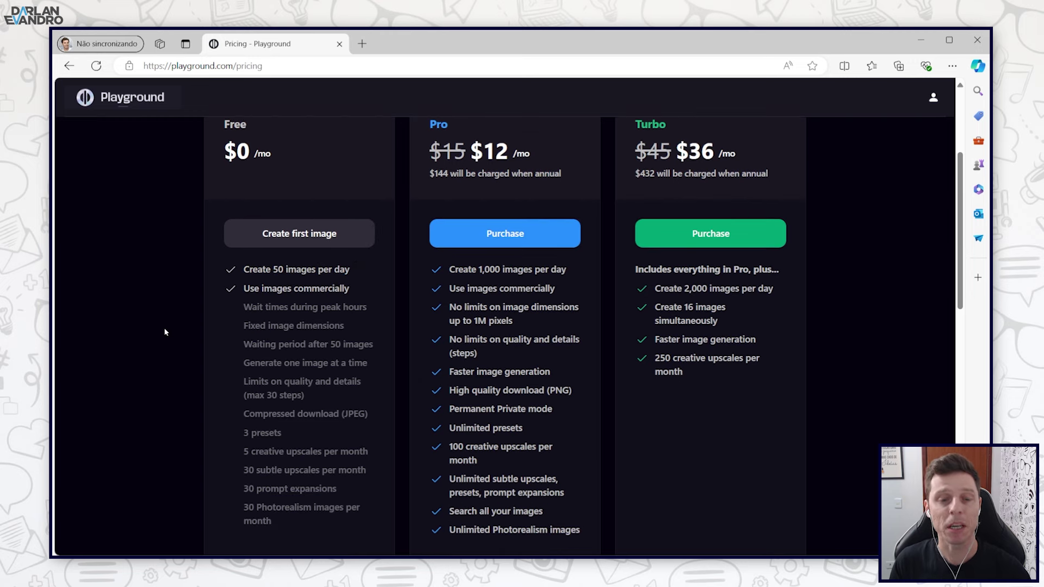
{"action": "scroll", "coordinate": [166, 333], "scroll_direction": "down", "scroll_amount": 1}
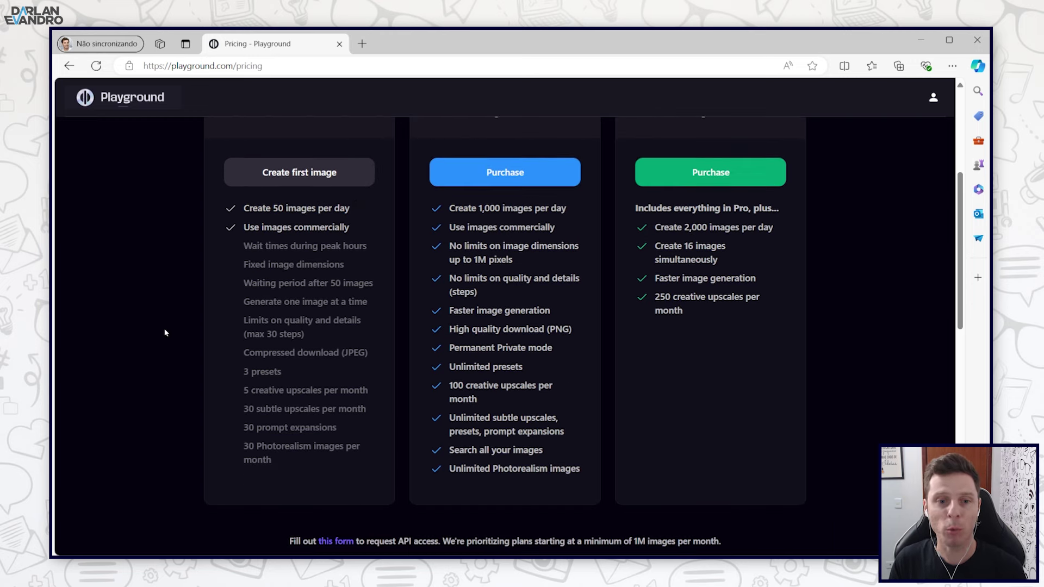
{"action": "left_click_drag", "start_coordinate": [286, 392], "coordinate": [324, 392]}
{"action": "left_click", "coordinate": [281, 412]}
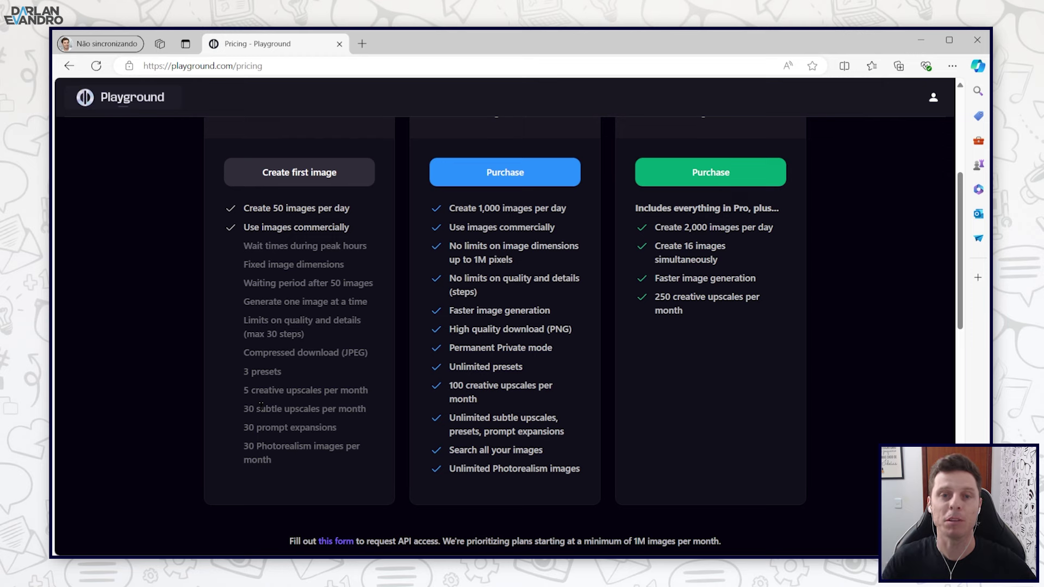
{"action": "scroll", "coordinate": [261, 406], "scroll_direction": "up", "scroll_amount": 1}
{"action": "left_click_drag", "start_coordinate": [229, 453], "coordinate": [266, 470]}
{"action": "left_click", "coordinate": [266, 470]}
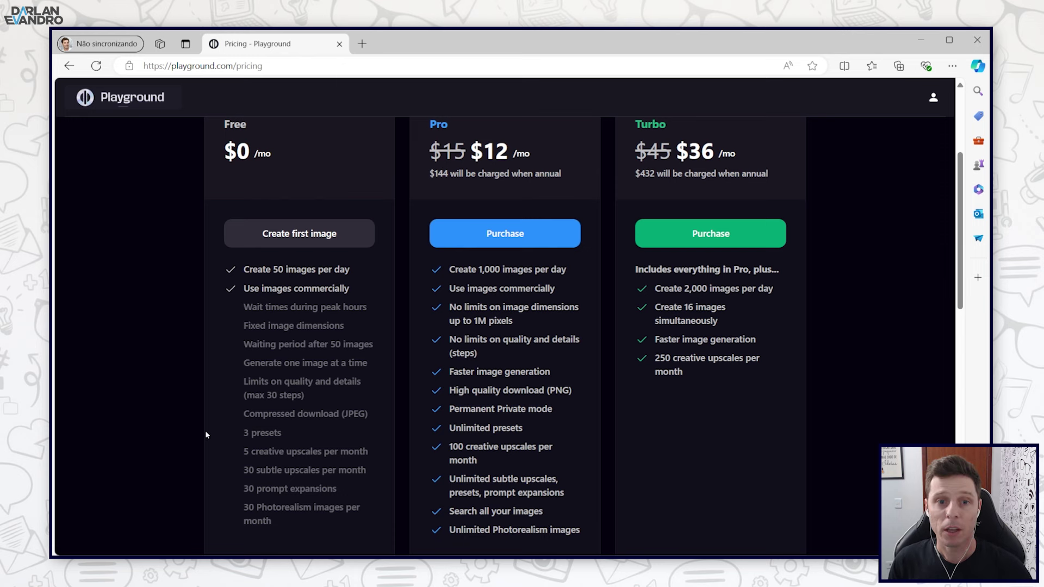
{"action": "scroll", "coordinate": [239, 413], "scroll_direction": "up", "scroll_amount": 1}
{"action": "left_click_drag", "start_coordinate": [249, 351], "coordinate": [353, 353]}
{"action": "left_click", "coordinate": [264, 353]}
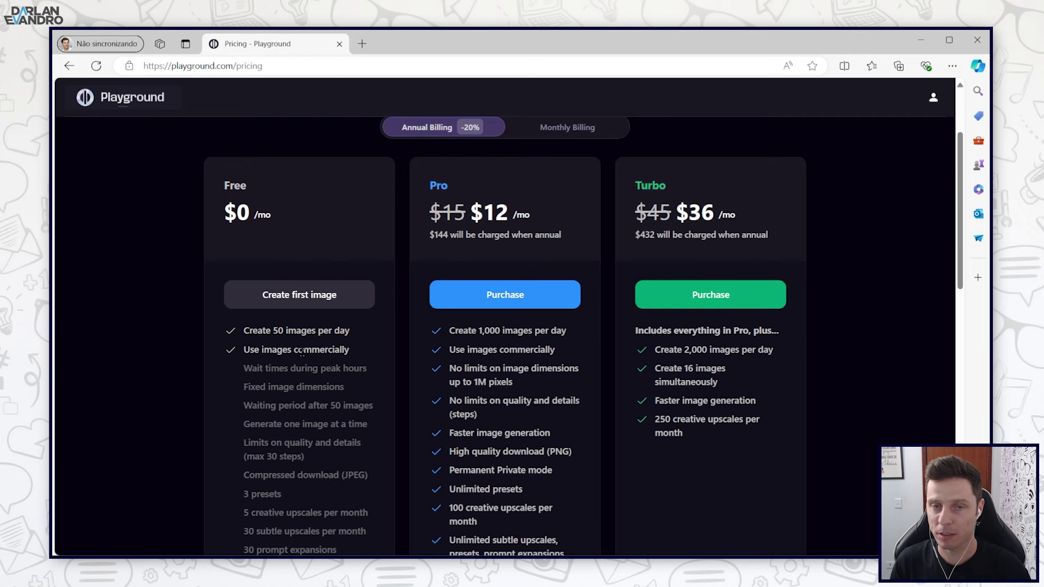
{"action": "scroll", "coordinate": [346, 406], "scroll_direction": "up", "scroll_amount": 2}
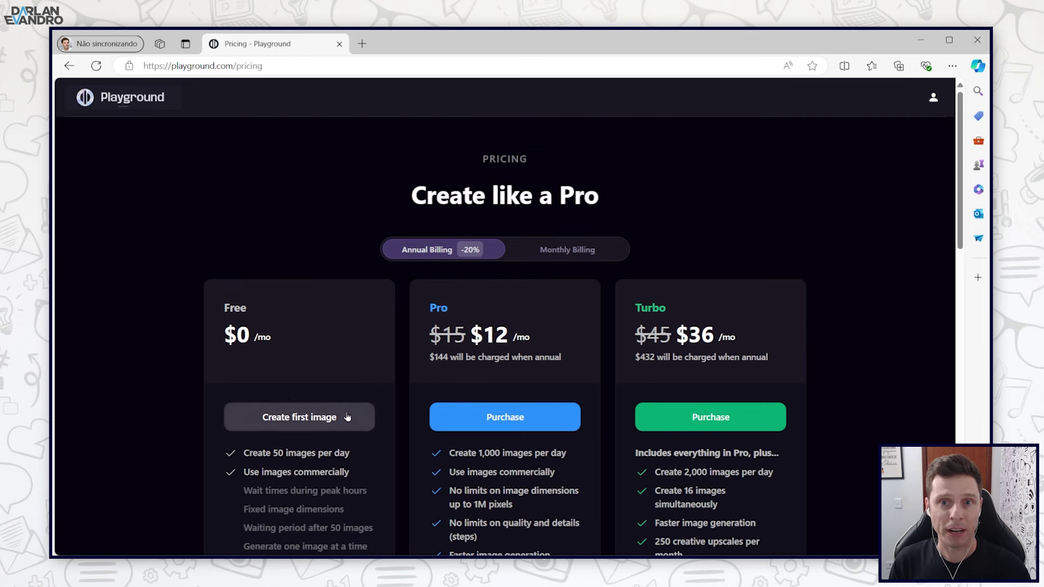
Return to the Playground home page, view the free sign-up options and dismiss the dialog
{"action": "left_click", "coordinate": [130, 101]}
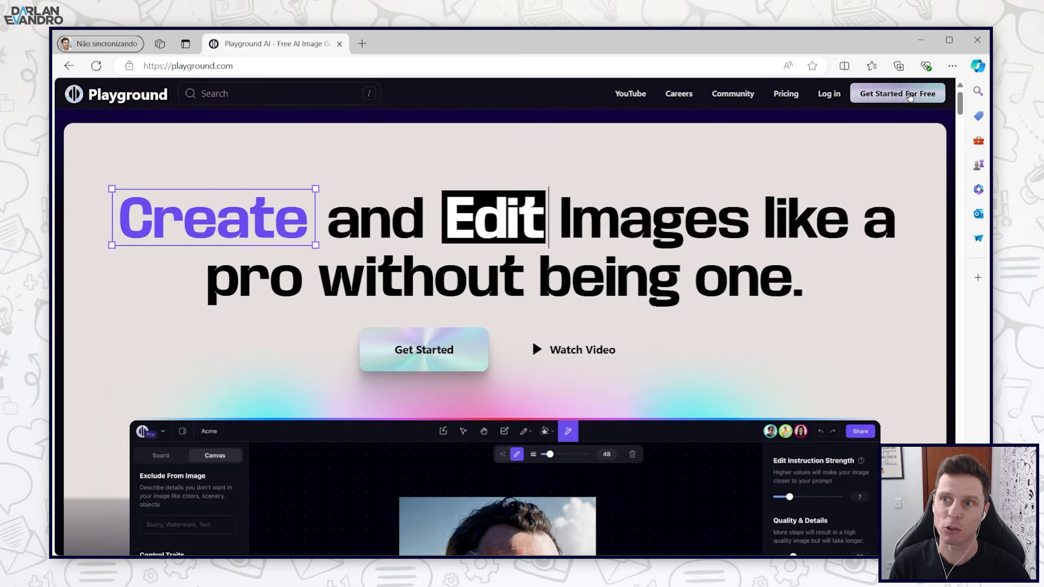
{"action": "left_click", "coordinate": [909, 94]}
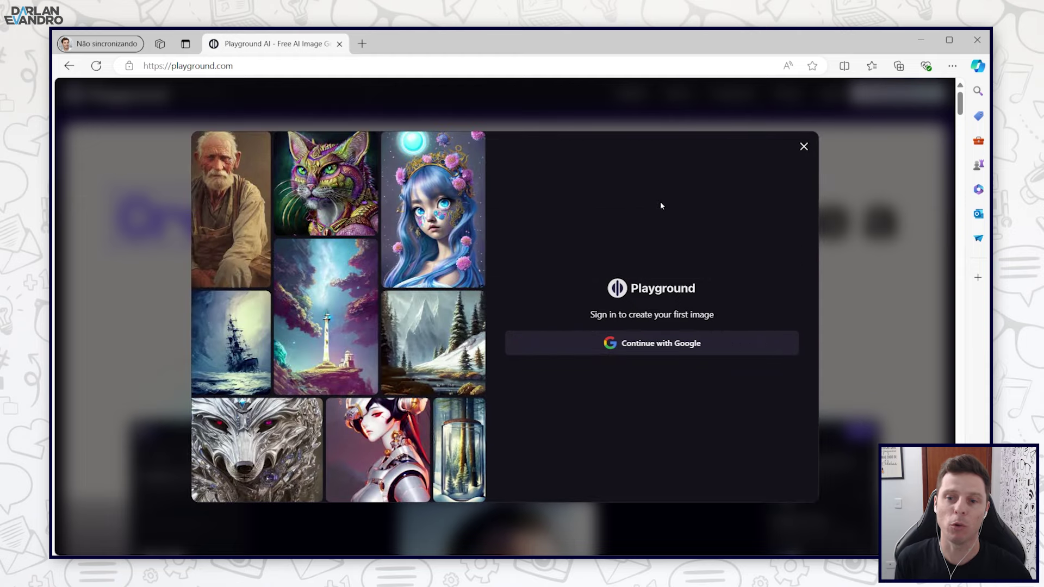
{"action": "left_click", "coordinate": [803, 147]}
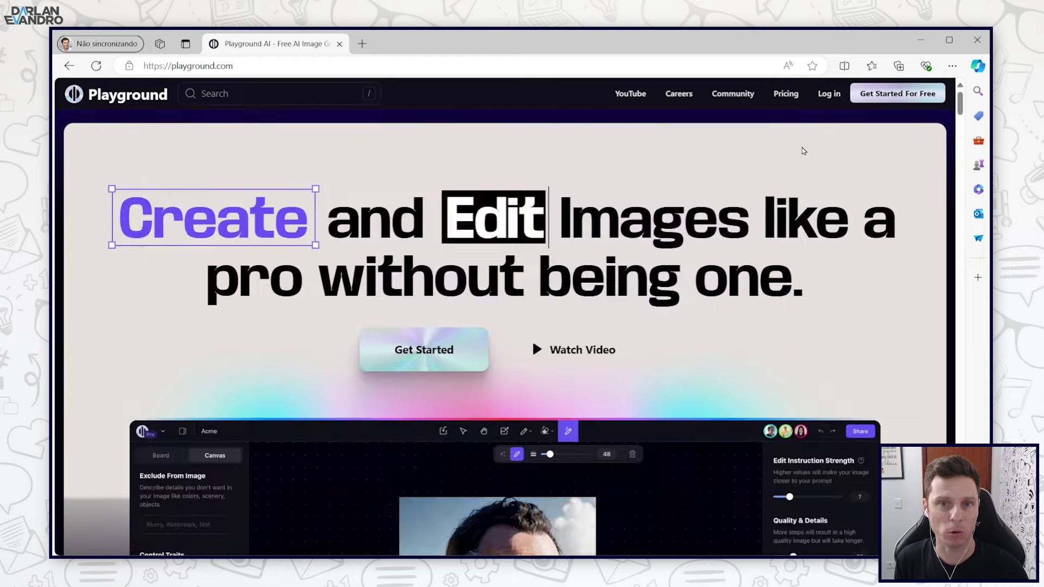
{"action": "scroll", "coordinate": [648, 323], "scroll_direction": "down", "scroll_amount": 5}
{"action": "scroll", "coordinate": [649, 323], "scroll_direction": "up", "scroll_amount": 5}
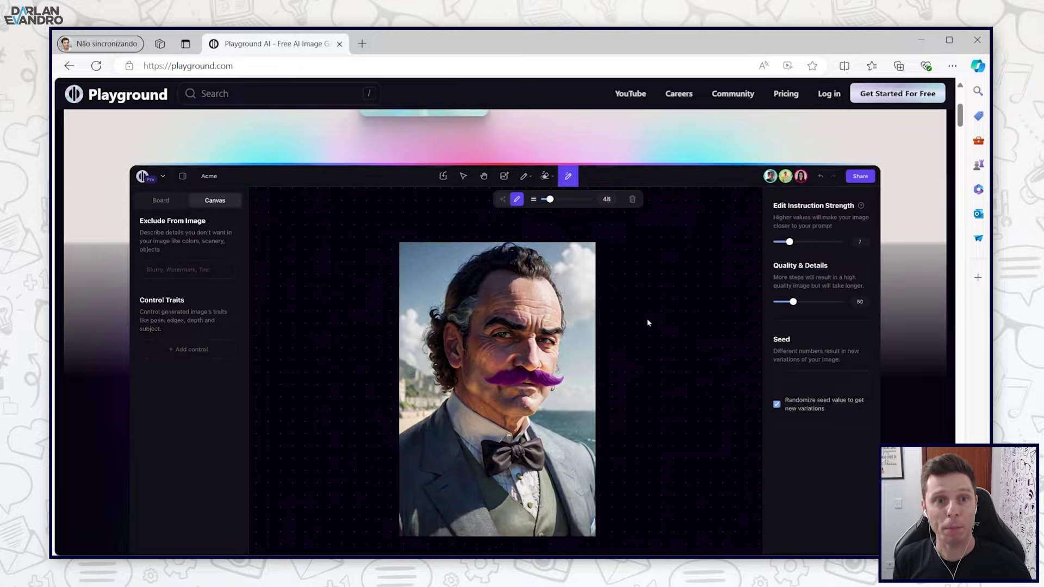
{"action": "scroll", "coordinate": [266, 362], "scroll_direction": "down", "scroll_amount": 1}
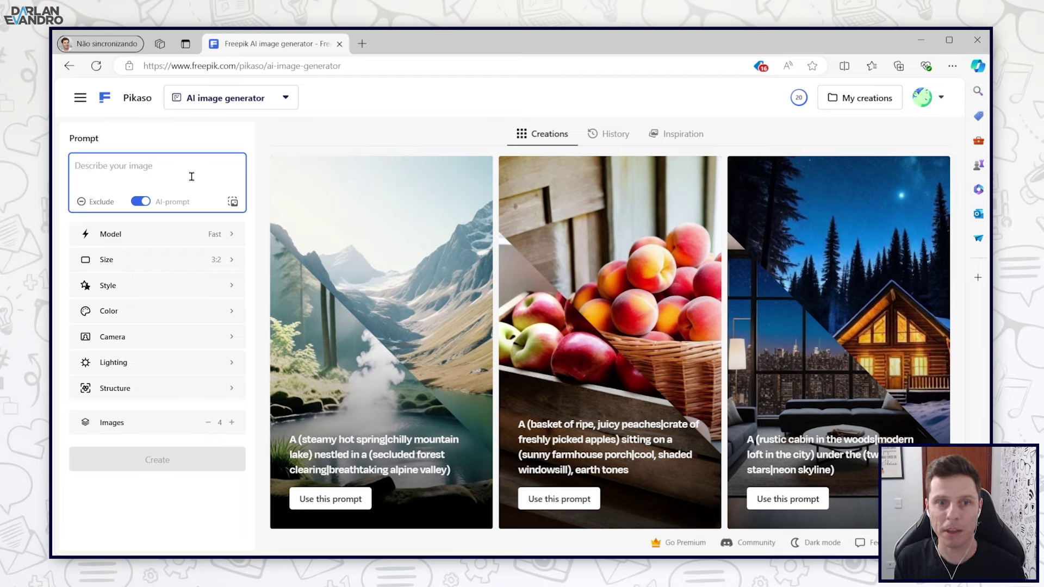
In Freepik, enter the prompt "showing an elephant, zebra, and lion made of origami paper that have come to life with Tower Eiffel in Paris on the background"
{"action": "type", "text": "showing an elephant, zebra, and lion made of origami paper that have come to life with Tower Eiffel in Paris on the background"}
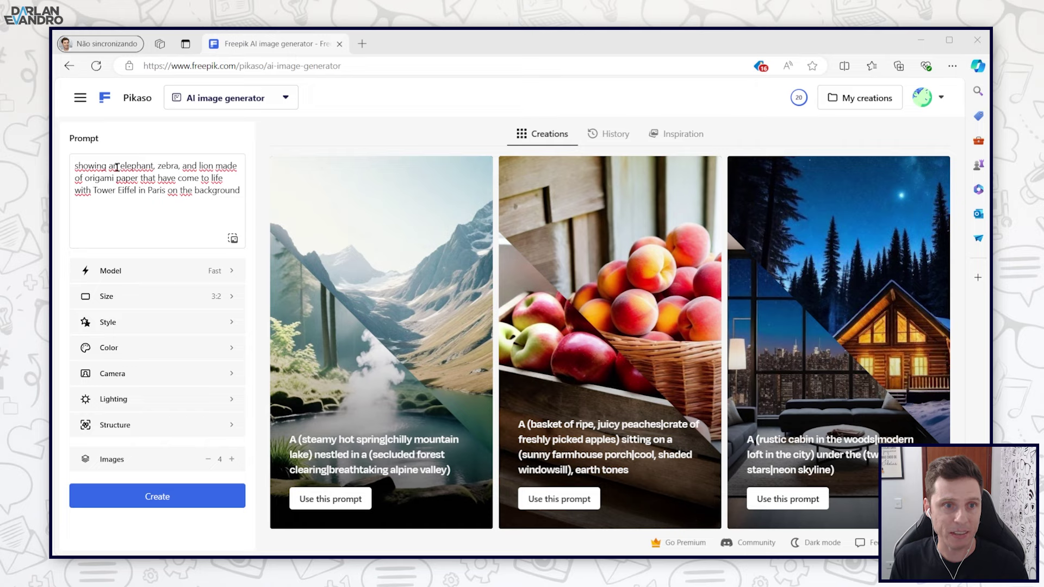
{"action": "left_click_drag", "start_coordinate": [93, 169], "coordinate": [223, 180]}
{"action": "left_click", "coordinate": [188, 192]}
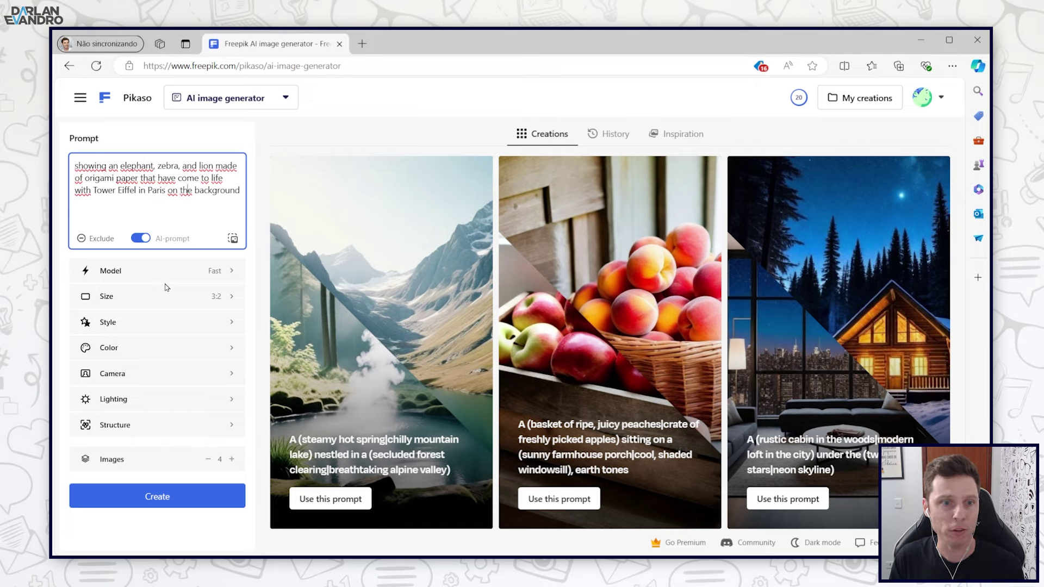
Check the available model options, then generate four 3:2 images from the origami animals prompt with the Fast model
{"action": "left_click", "coordinate": [188, 272]}
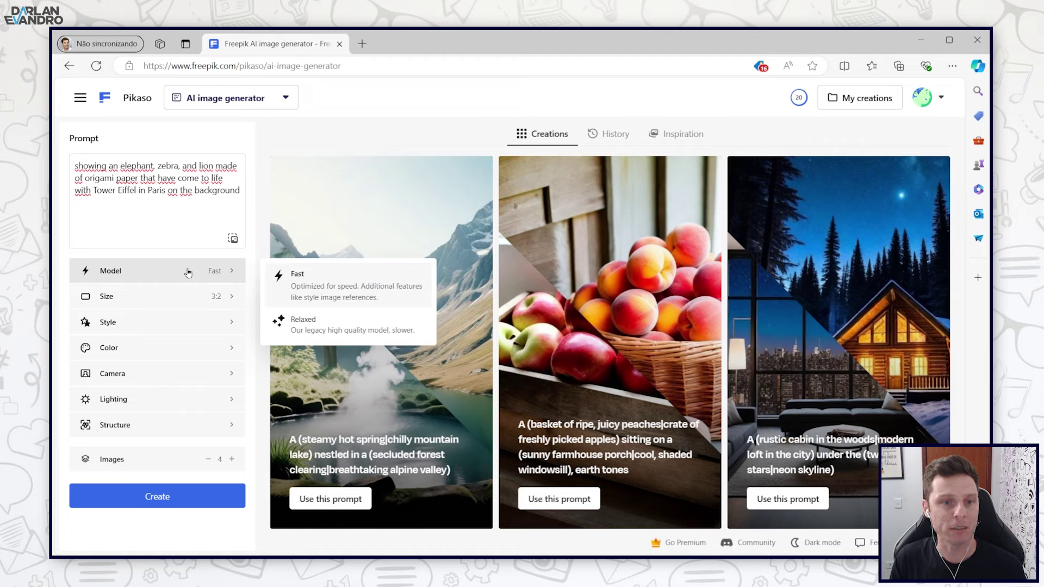
{"action": "mouse_move", "coordinate": [154, 327]}
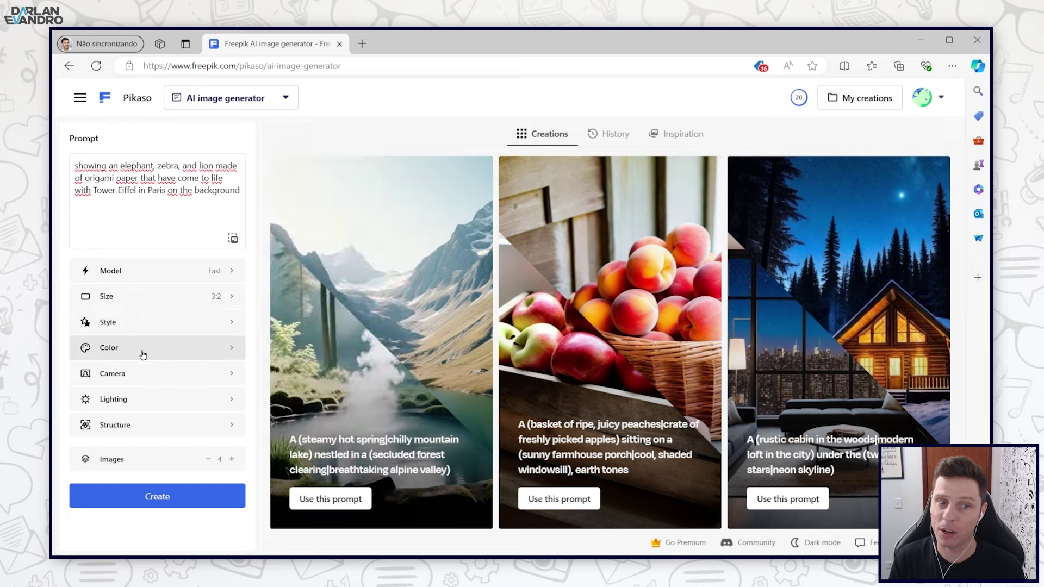
{"action": "mouse_move", "coordinate": [163, 380]}
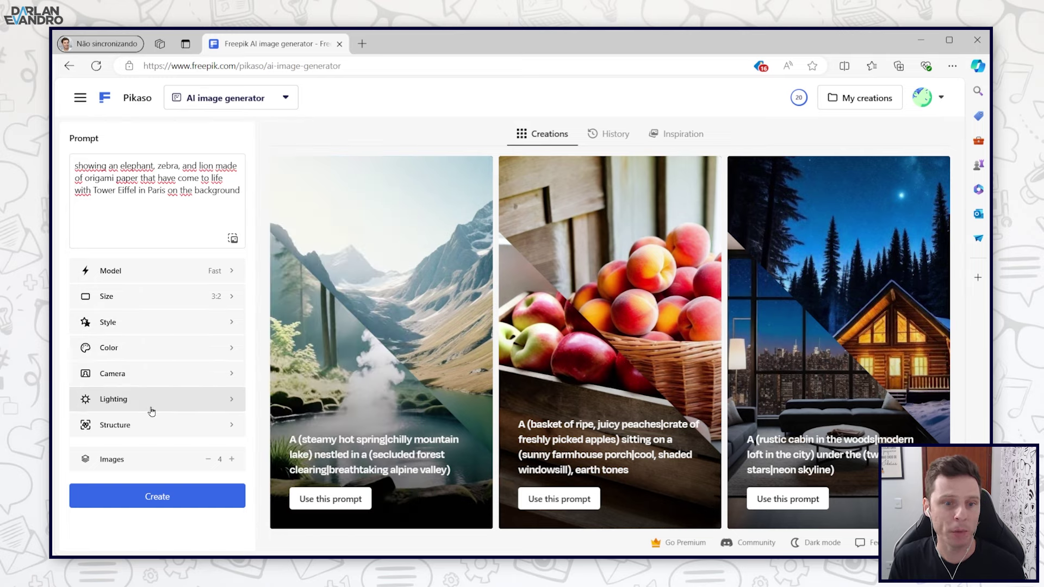
{"action": "left_click", "coordinate": [177, 207]}
{"action": "left_click", "coordinate": [161, 496]}
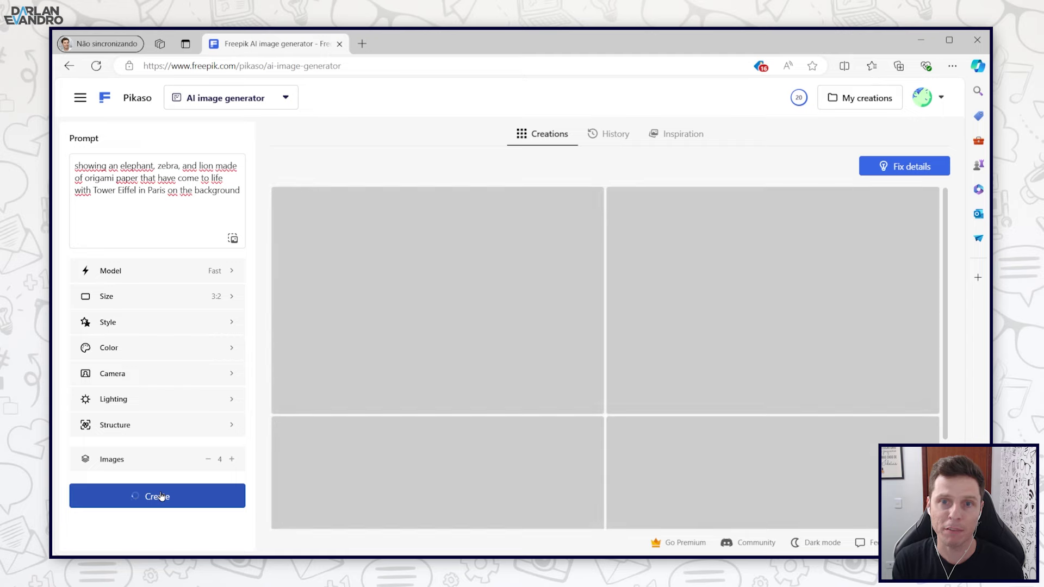
Look over all four generated origami animal images
{"action": "scroll", "coordinate": [485, 275], "scroll_direction": "down", "scroll_amount": 3}
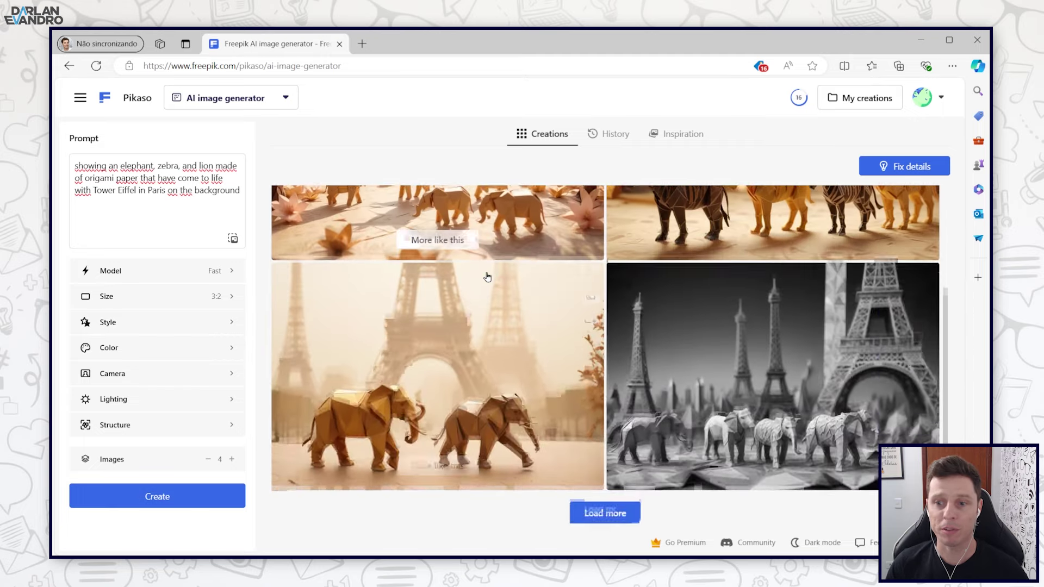
{"action": "scroll", "coordinate": [656, 324], "scroll_direction": "up", "scroll_amount": 3}
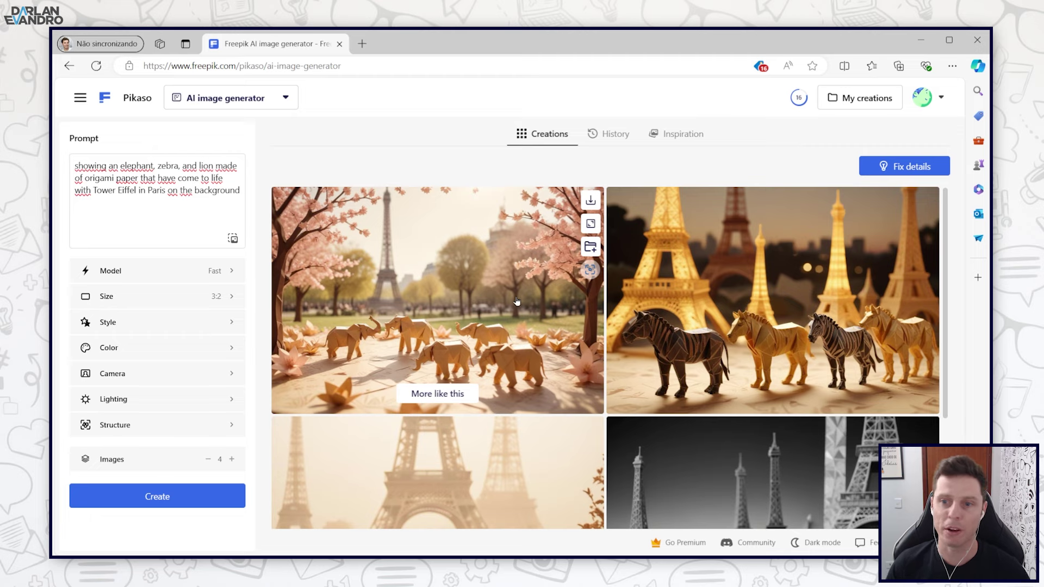
{"action": "scroll", "coordinate": [478, 297], "scroll_direction": "down", "scroll_amount": 2}
{"action": "scroll", "coordinate": [543, 288], "scroll_direction": "up", "scroll_amount": 2}
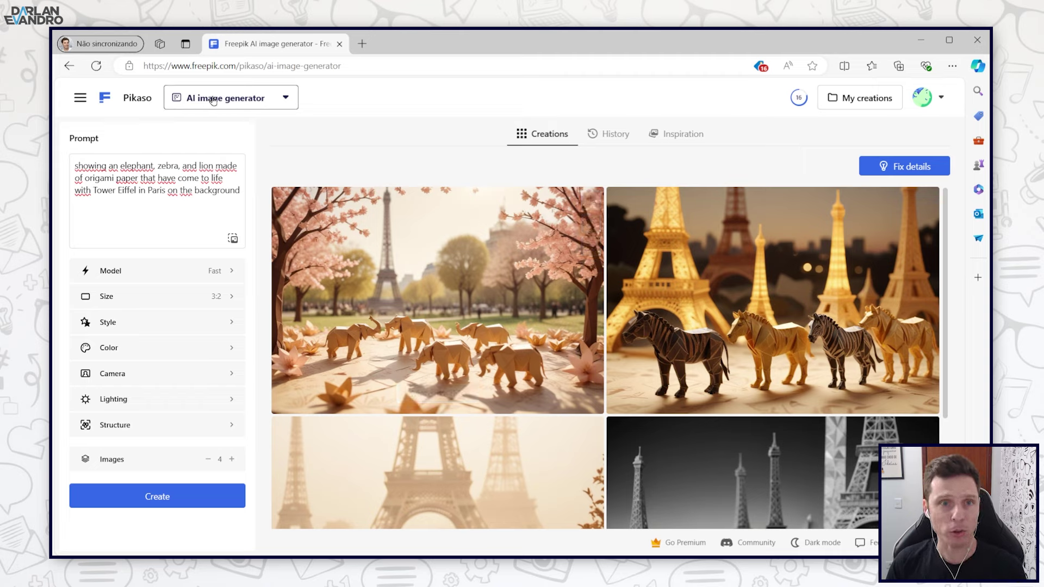
Switch Pikaso to the Sketch to image tool and skip its introductory tour
{"action": "left_click", "coordinate": [289, 100]}
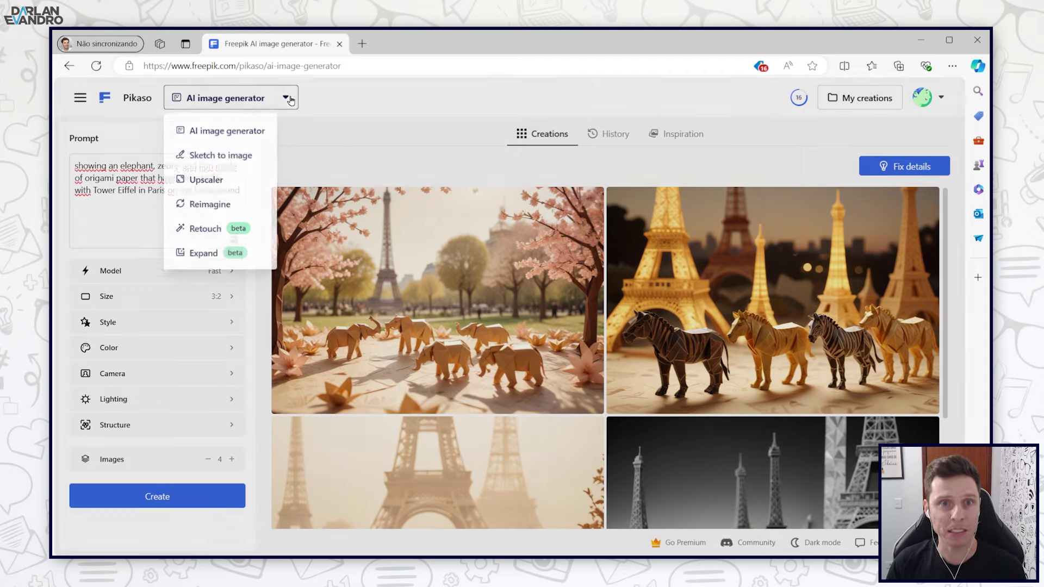
{"action": "left_click", "coordinate": [203, 157]}
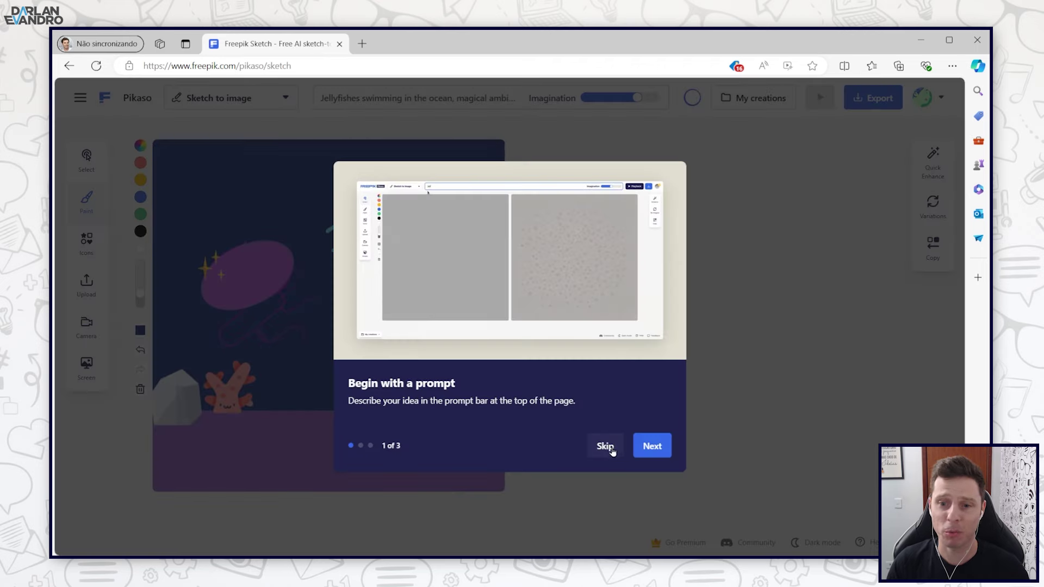
{"action": "left_click", "coordinate": [606, 447]}
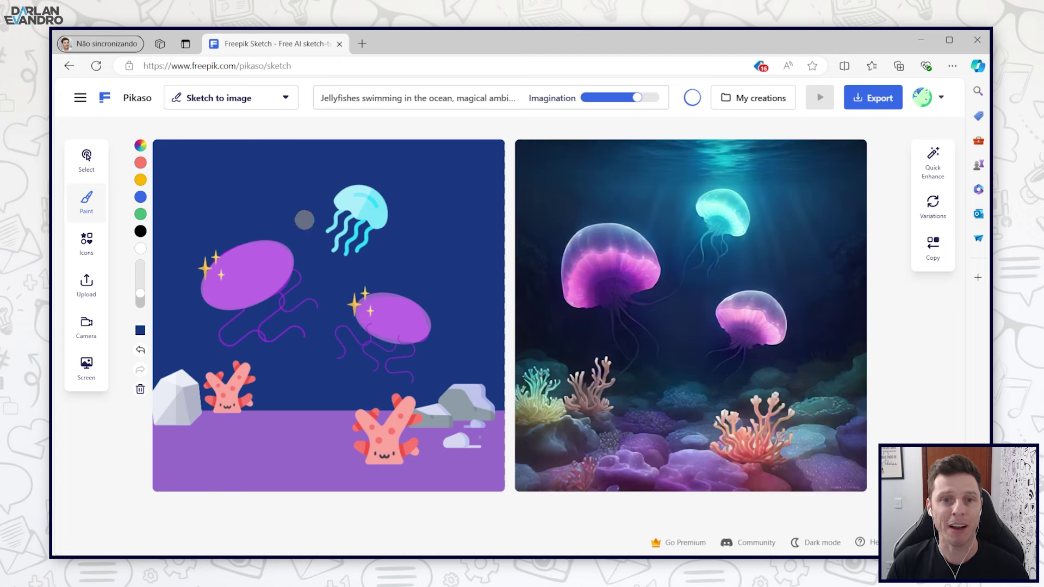
{"action": "mouse_move", "coordinate": [617, 250]}
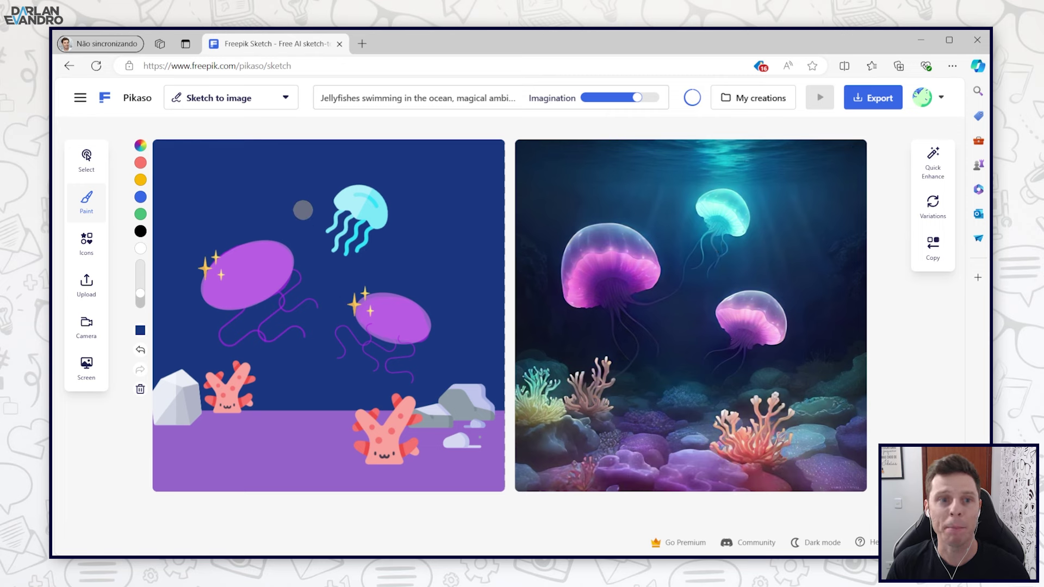
Paint a small filled yellow shape in the upper-left area of the jellyfish sketch, above the large purple jellyfish
{"action": "left_click", "coordinate": [140, 180]}
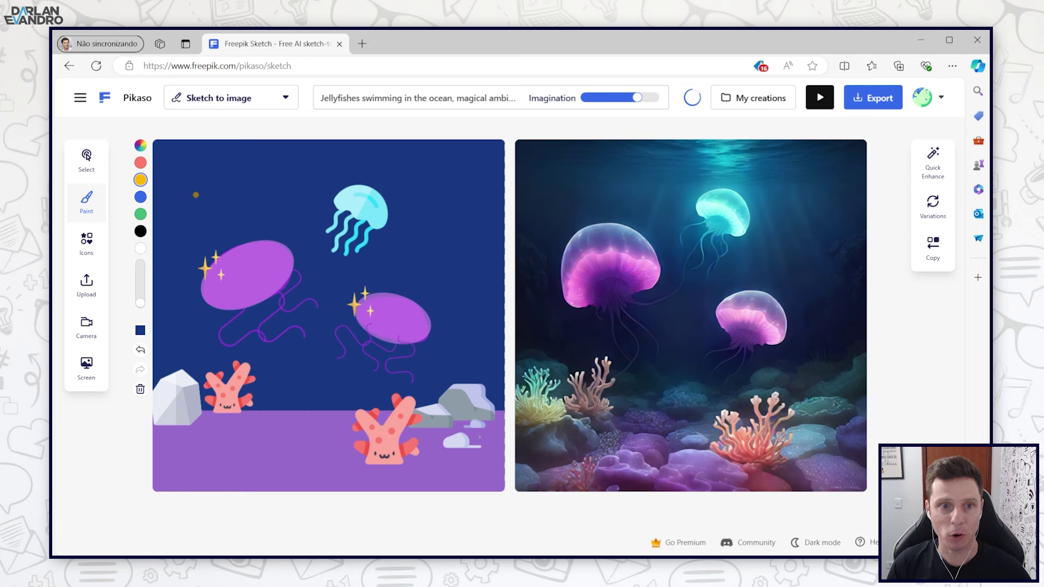
{"action": "mouse_move", "coordinate": [188, 199]}
{"action": "left_mouse_down"}
{"action": "mouse_move", "coordinate": [200, 168]}
{"action": "mouse_move", "coordinate": [234, 187]}
{"action": "mouse_move", "coordinate": [196, 187]}
{"action": "left_mouse_up"}
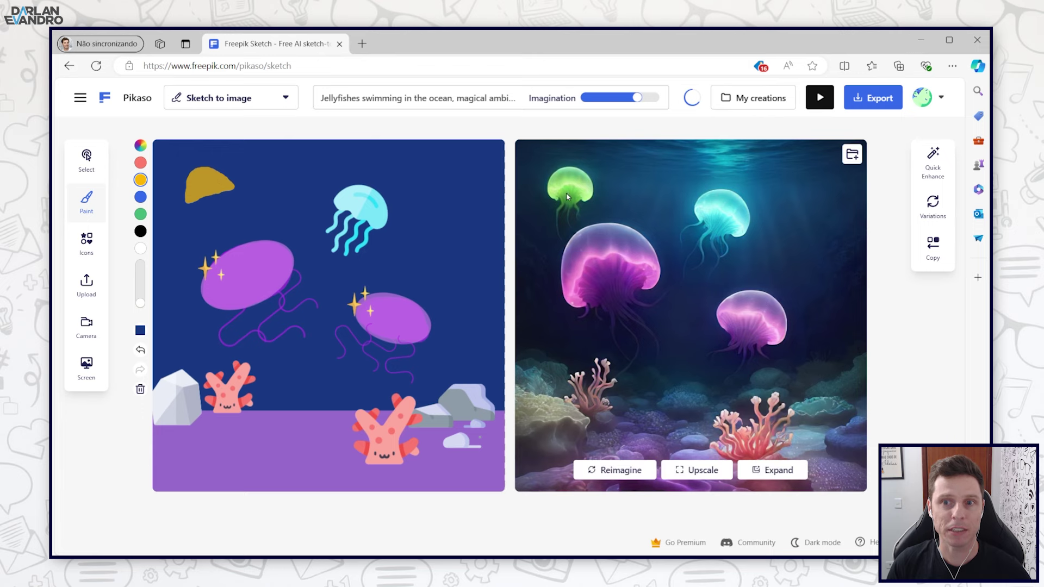
{"action": "mouse_move", "coordinate": [200, 194]}
{"action": "left_mouse_down"}
{"action": "mouse_move", "coordinate": [202, 215]}
{"action": "mouse_move", "coordinate": [229, 208]}
{"action": "left_mouse_up"}
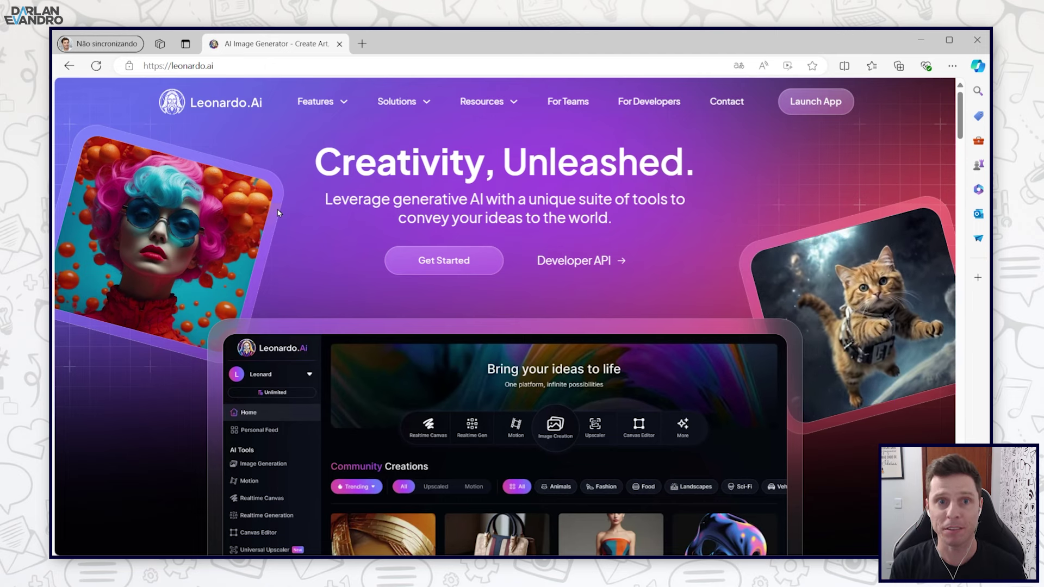
Look through the Leonardo.Ai landing page and launch its web app
{"action": "scroll", "coordinate": [269, 259], "scroll_direction": "down", "scroll_amount": 5}
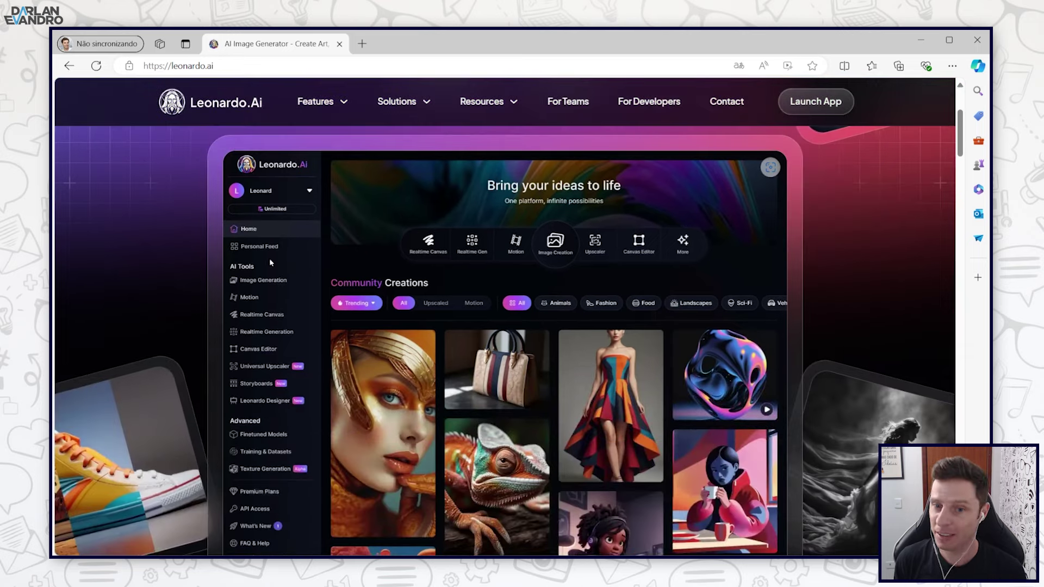
{"action": "scroll", "coordinate": [269, 259], "scroll_direction": "up", "scroll_amount": 5}
{"action": "left_click", "coordinate": [815, 102]}
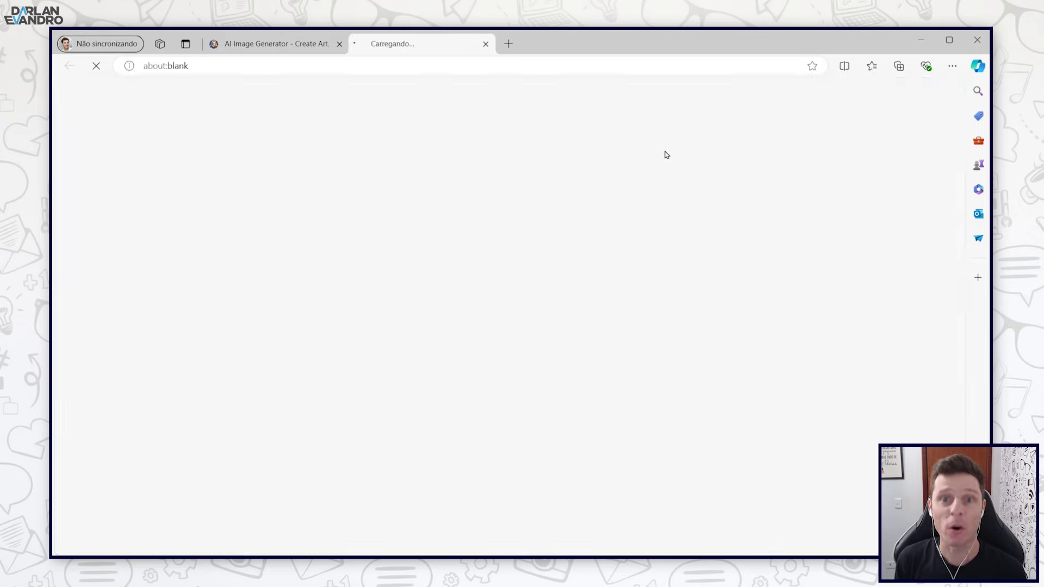
{"action": "left_click", "coordinate": [790, 83]}
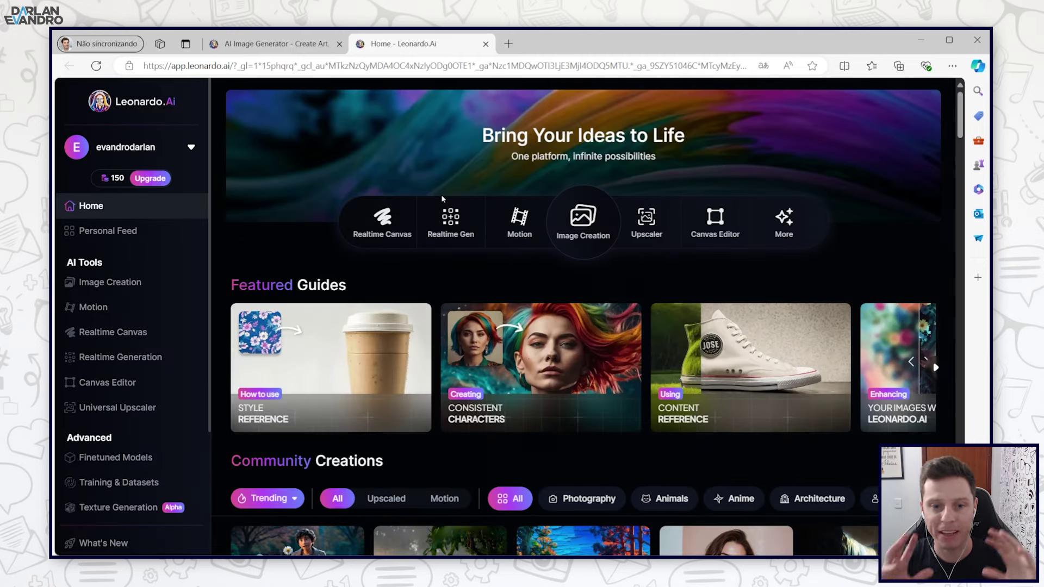
Browse the Community Creations gallery on the Leonardo.Ai home page and check the Free plan's Fast Tokens allowance
{"action": "scroll", "coordinate": [441, 194], "scroll_direction": "down", "scroll_amount": 5}
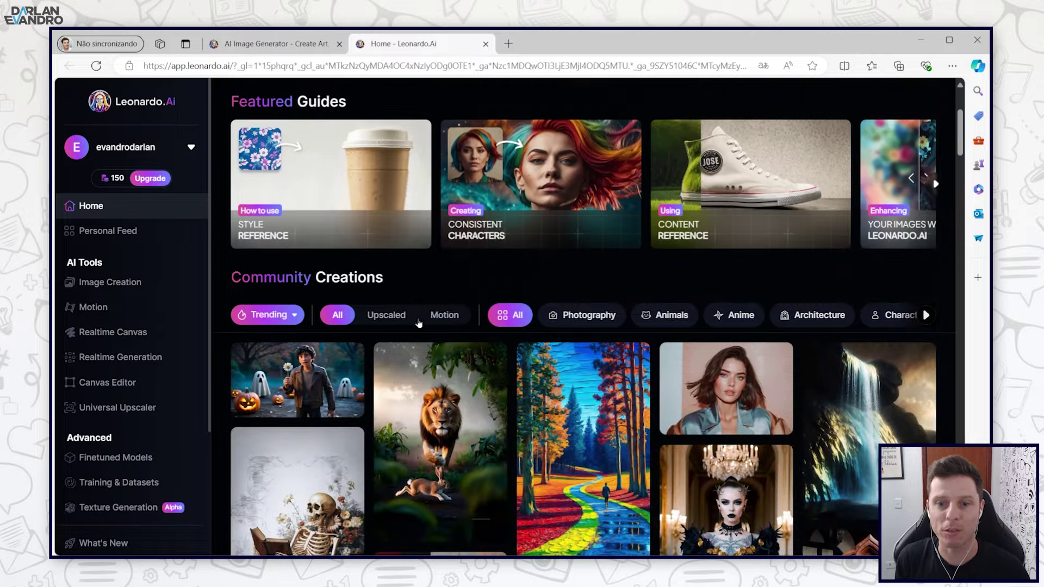
{"action": "scroll", "coordinate": [381, 304], "scroll_direction": "down", "scroll_amount": 10}
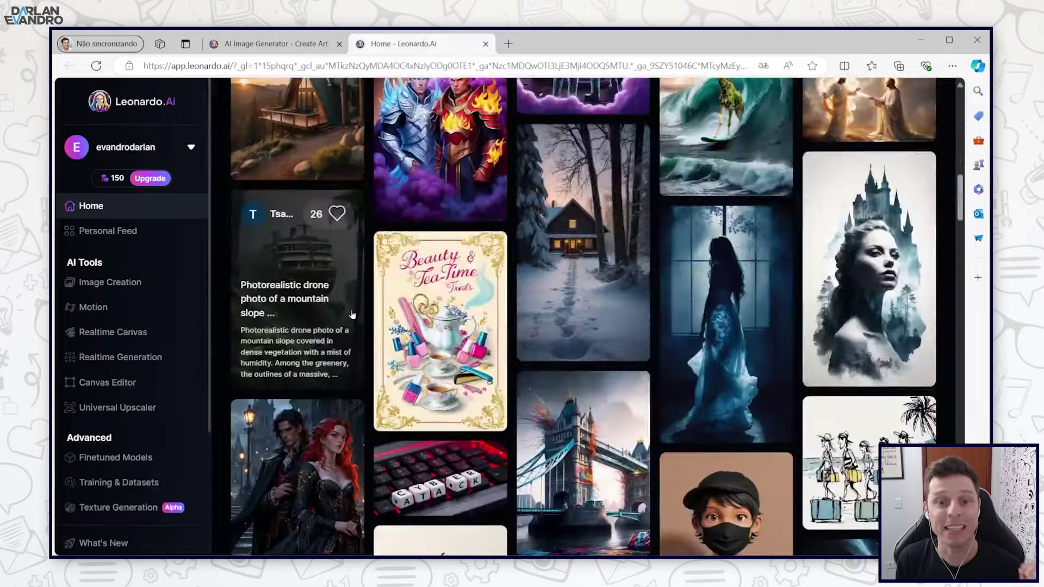
{"action": "scroll", "coordinate": [227, 182], "scroll_direction": "up", "scroll_amount": 10}
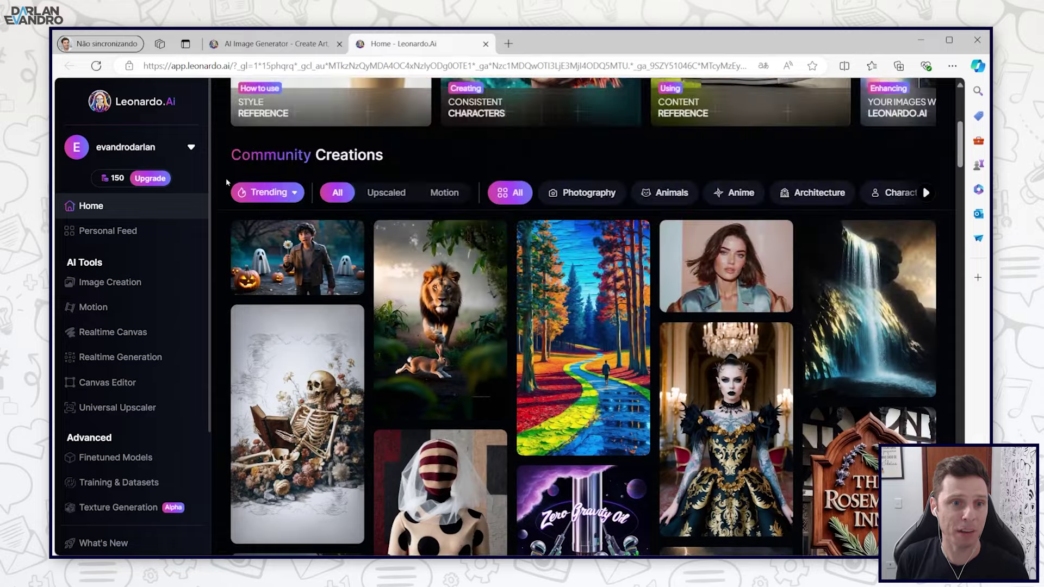
{"action": "mouse_move", "coordinate": [106, 182]}
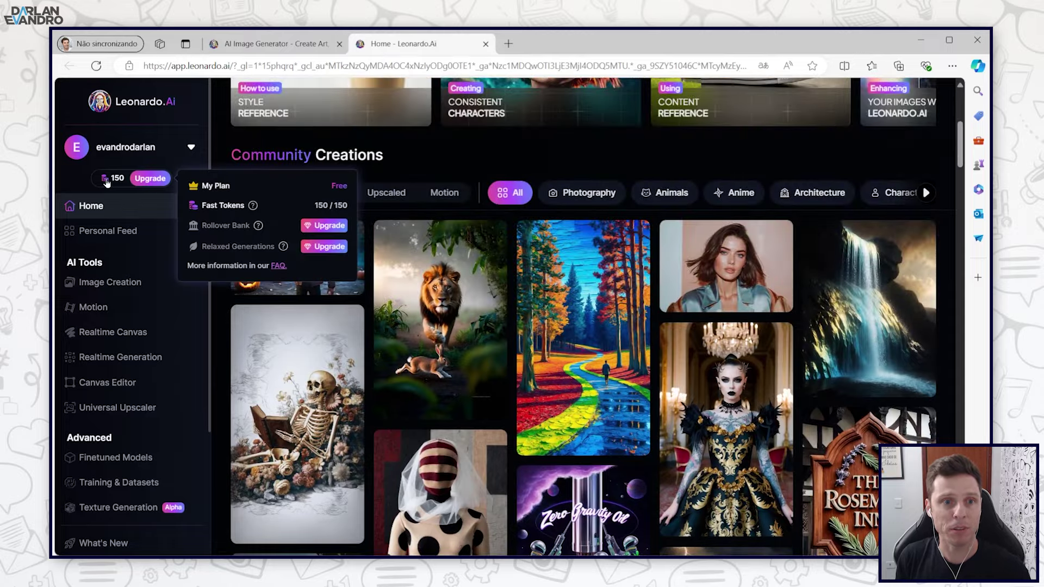
{"action": "scroll", "coordinate": [107, 183], "scroll_direction": "up", "scroll_amount": 4}
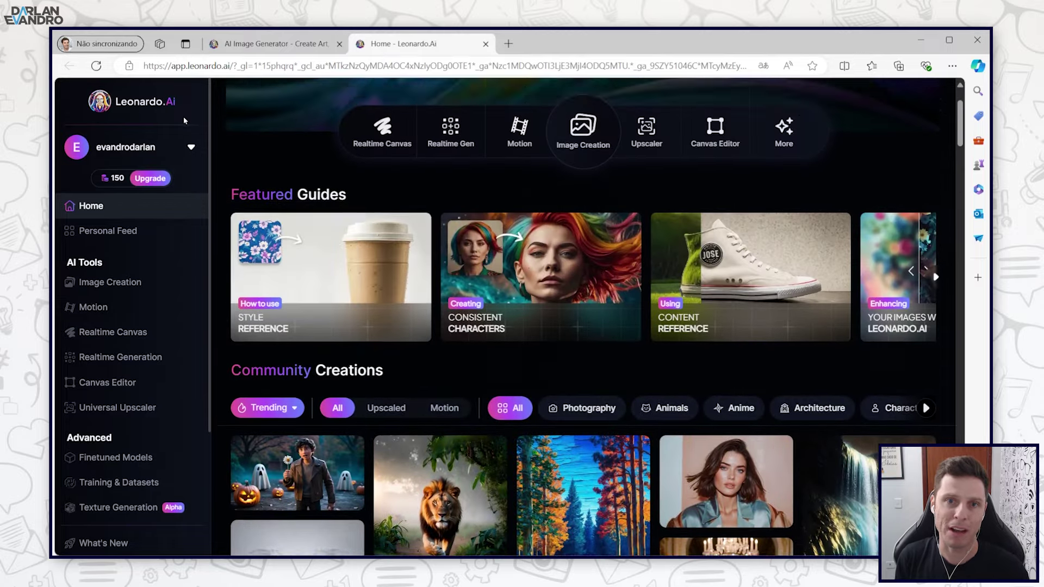
{"action": "scroll", "coordinate": [185, 123], "scroll_direction": "up", "scroll_amount": 2}
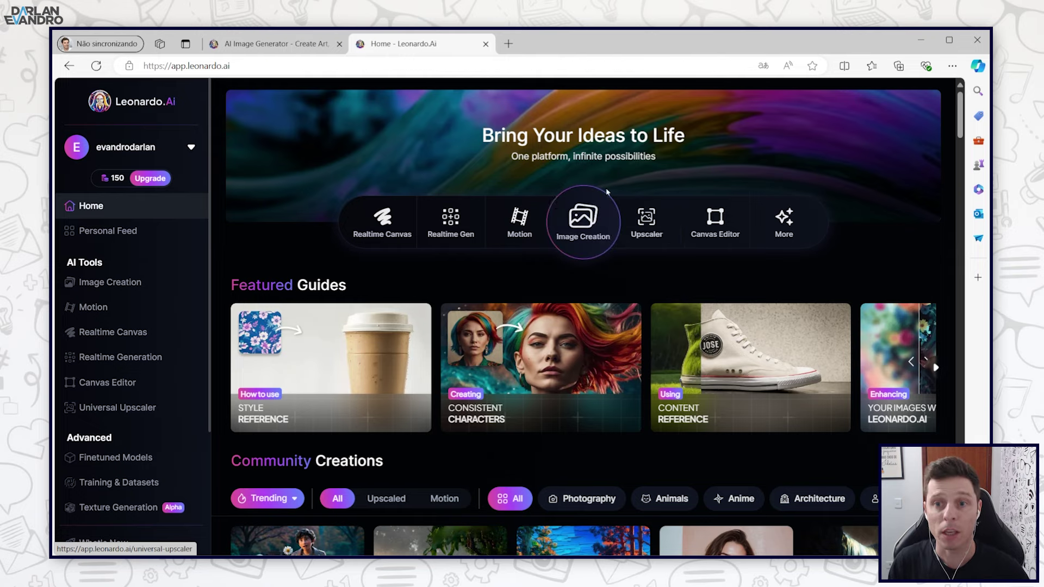
Open Image Creation and generate four images from the prompt "torre Eiffel em Paris com o pôr do sol"
{"action": "left_click", "coordinate": [591, 223]}
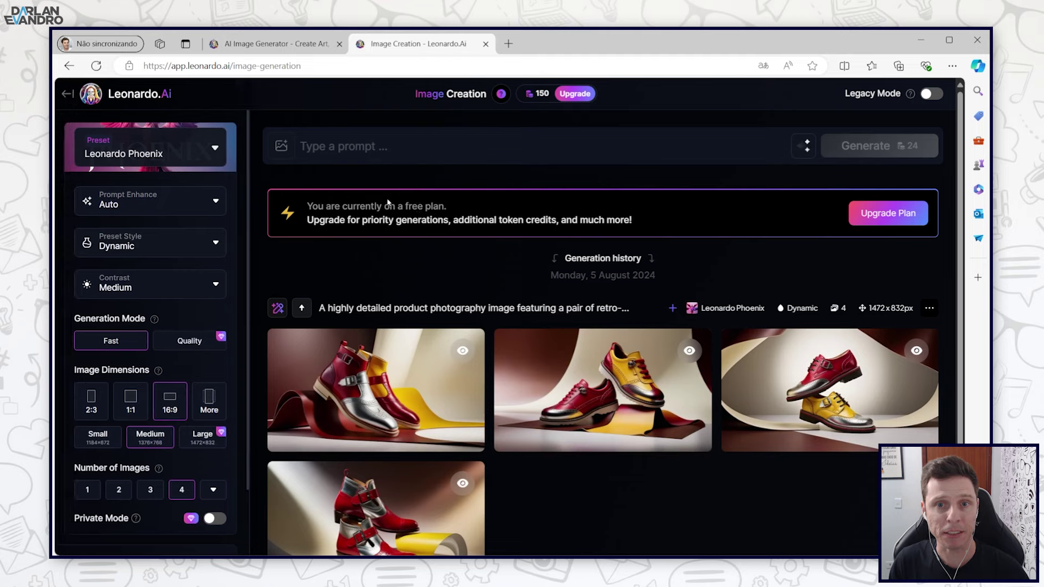
{"action": "left_click", "coordinate": [357, 148]}
{"action": "type", "text": "torre Eiffel em Paris com o pôr do sol"}
{"action": "left_click_drag", "start_coordinate": [303, 147], "coordinate": [521, 149]}
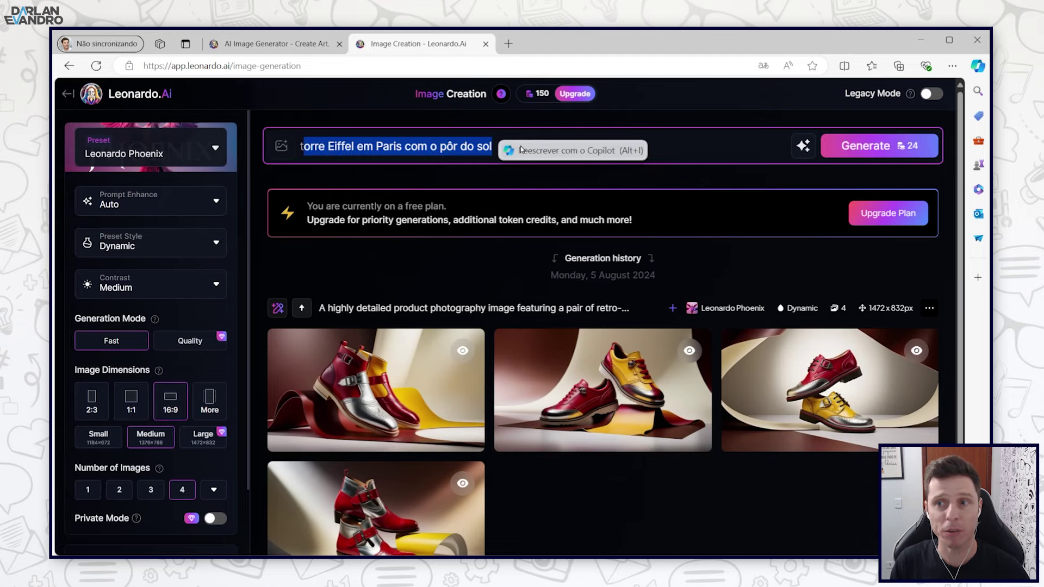
{"action": "left_click", "coordinate": [689, 146]}
{"action": "left_click", "coordinate": [859, 147]}
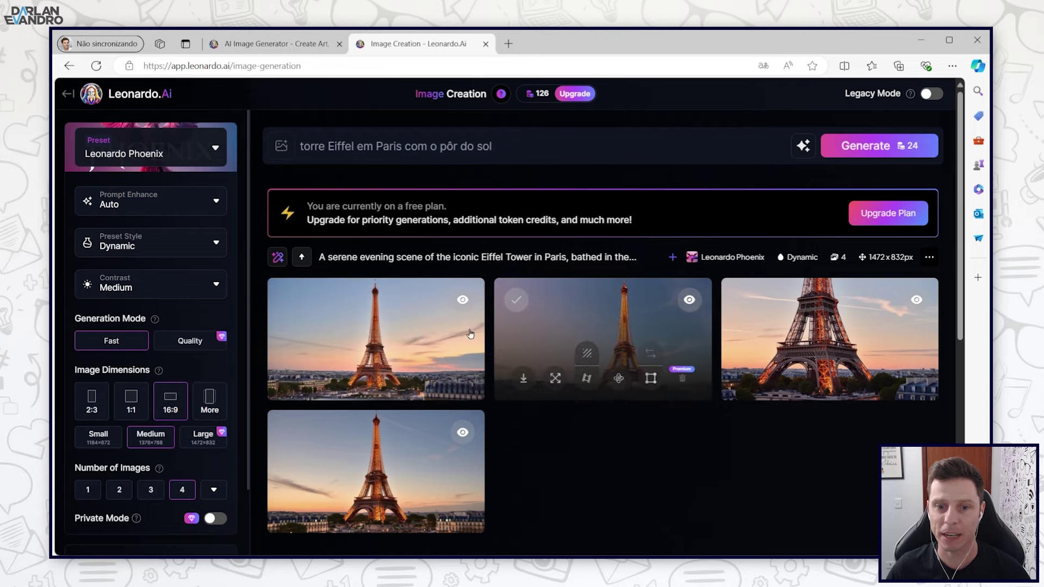
View the first generated Eiffel Tower image enlarged and close the preview
{"action": "left_click", "coordinate": [412, 325]}
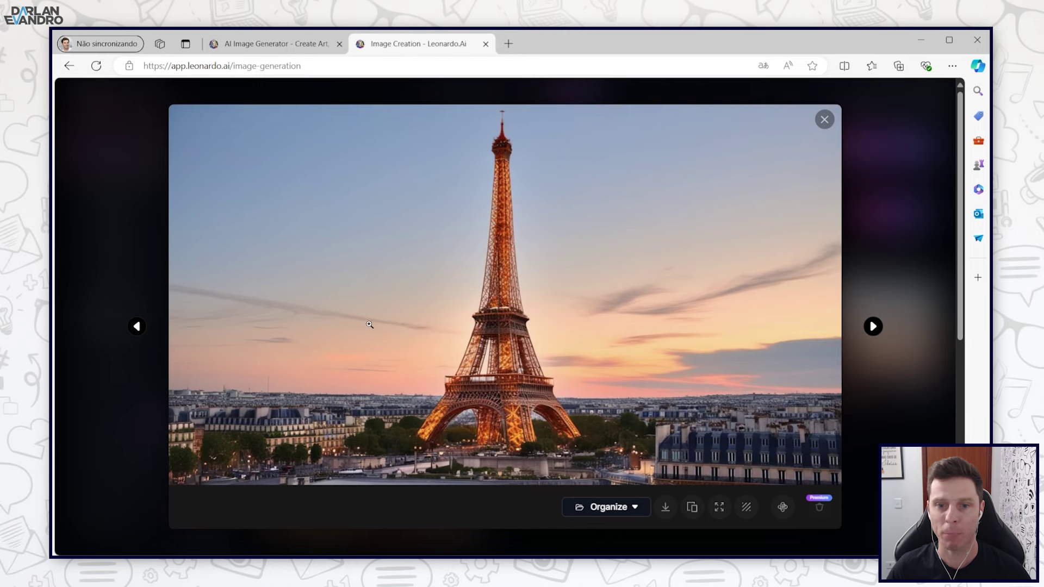
{"action": "left_click", "coordinate": [825, 121]}
{"action": "scroll", "coordinate": [144, 317], "scroll_direction": "down", "scroll_amount": 1}
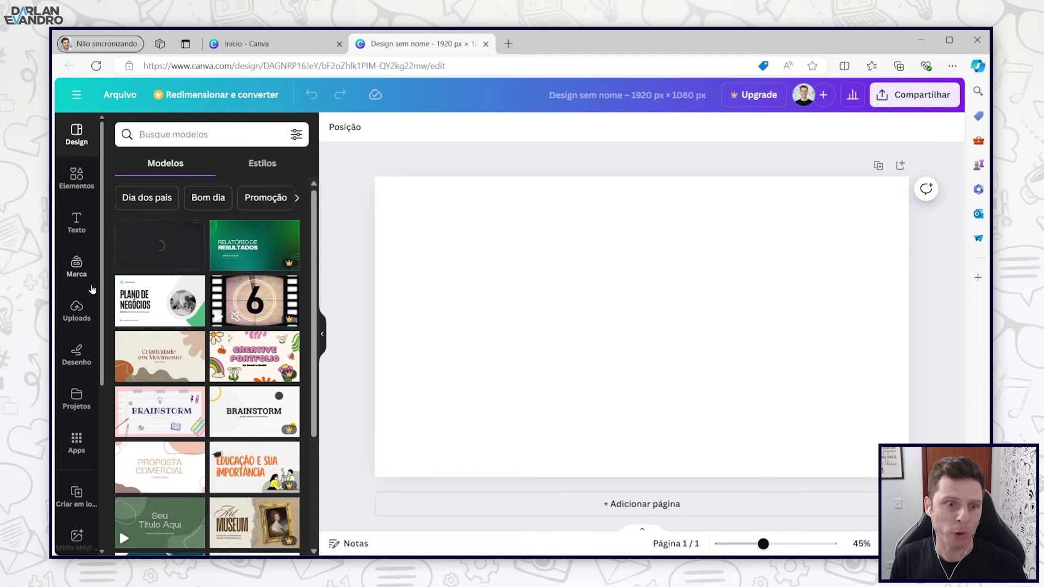
In the blank Canva design, search the apps for "mídia mágica" and open the Mídia Mágica app
{"action": "left_click", "coordinate": [76, 442]}
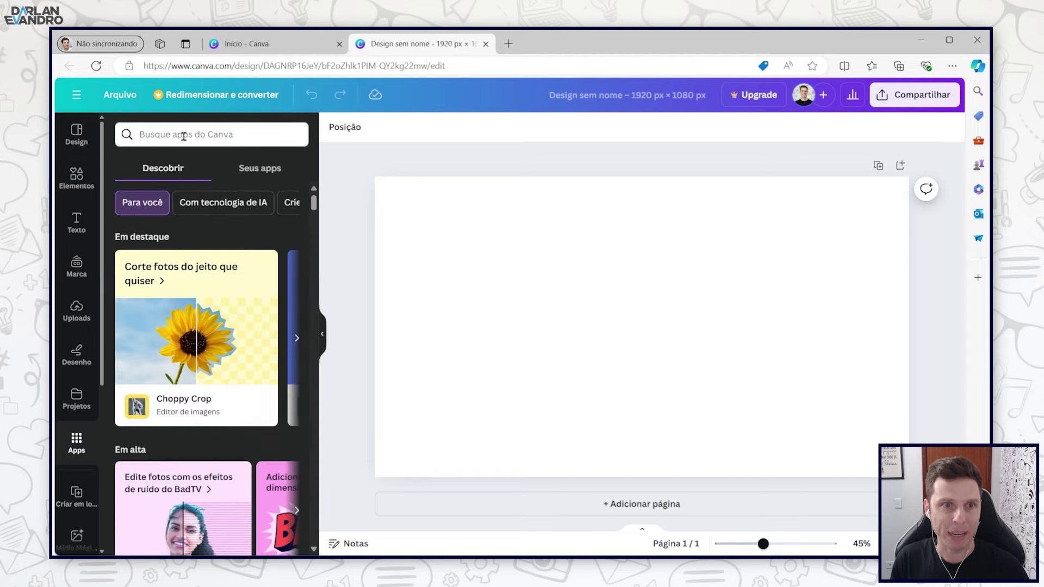
{"action": "left_click", "coordinate": [173, 135]}
{"action": "type", "text": "mídia "}
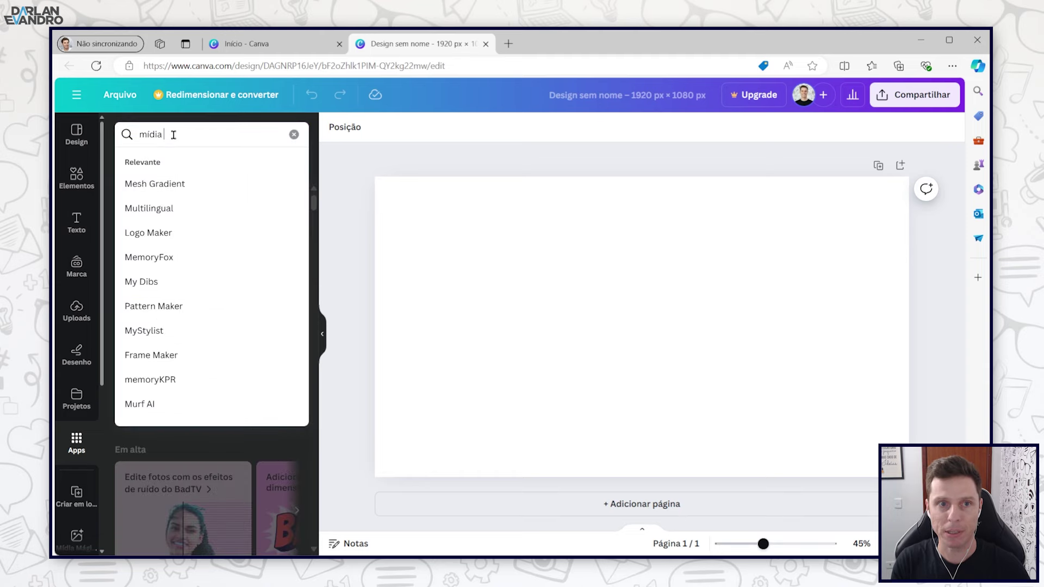
{"action": "type", "text": "mágica"}
{"action": "key", "text": "Return"}
{"action": "left_click", "coordinate": [126, 183]}
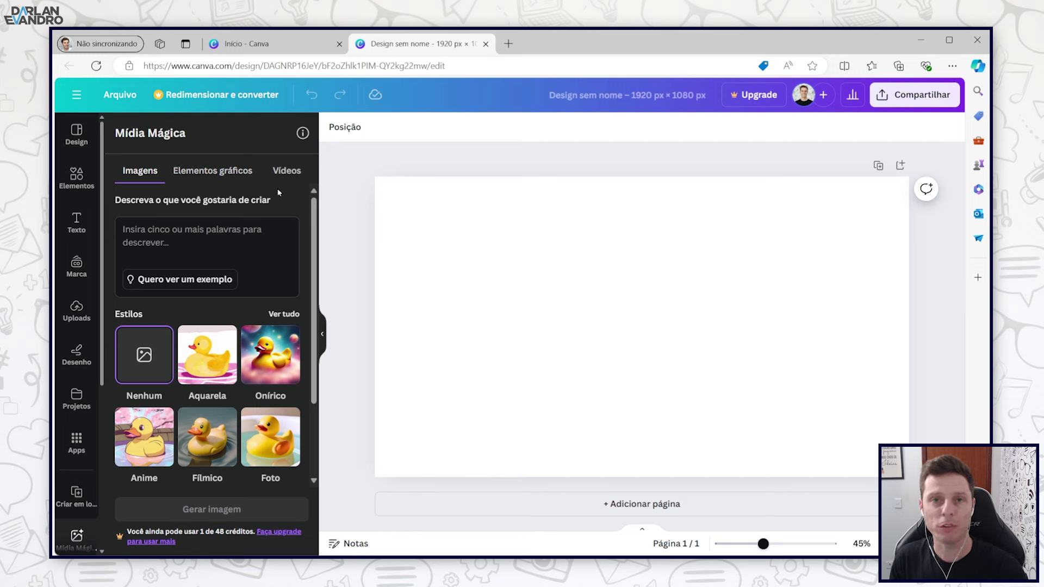
Review the image styles and aspect ratio options in Mídia Mágica, then show the Elementos gráficos generator
{"action": "scroll", "coordinate": [150, 296], "scroll_direction": "down", "scroll_amount": 1}
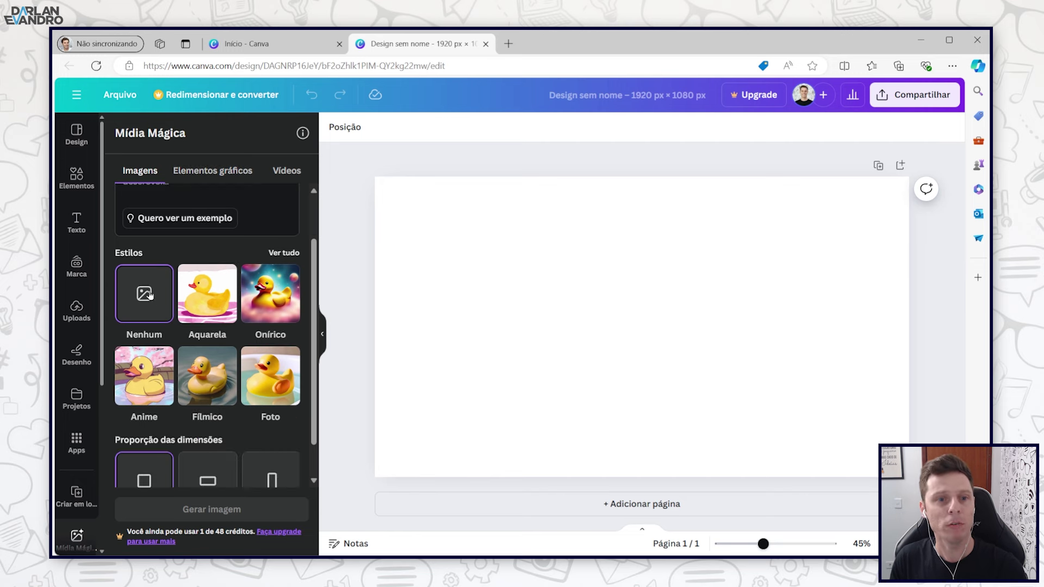
{"action": "scroll", "coordinate": [206, 278], "scroll_direction": "down", "scroll_amount": 1}
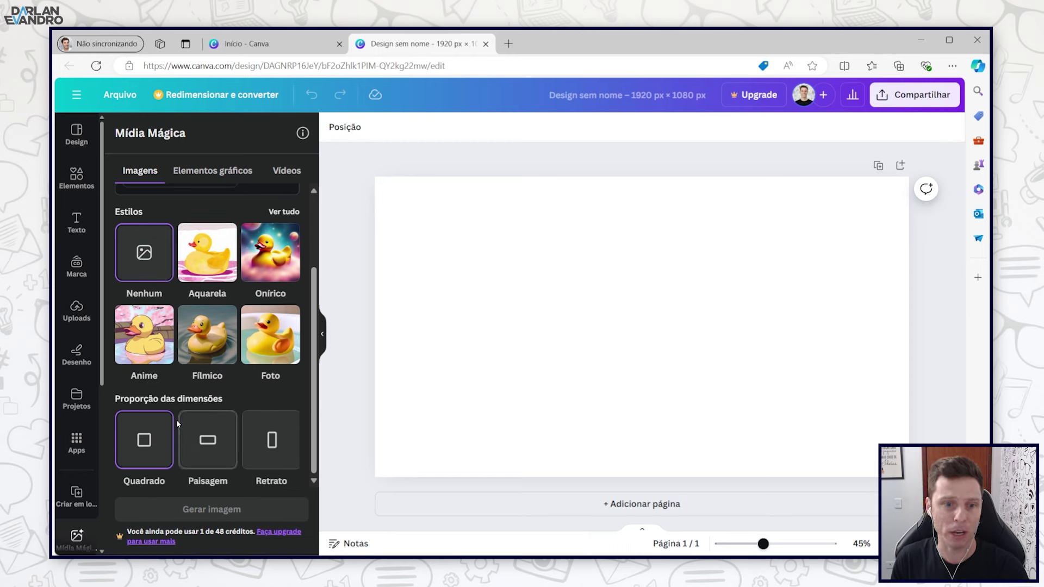
{"action": "scroll", "coordinate": [224, 410], "scroll_direction": "up", "scroll_amount": 2}
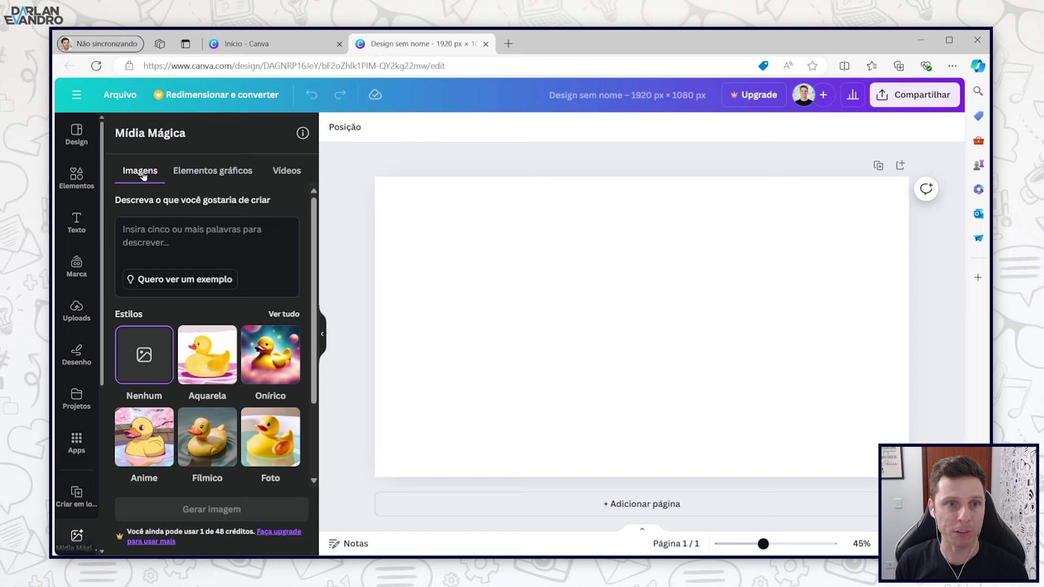
{"action": "left_click", "coordinate": [213, 173]}
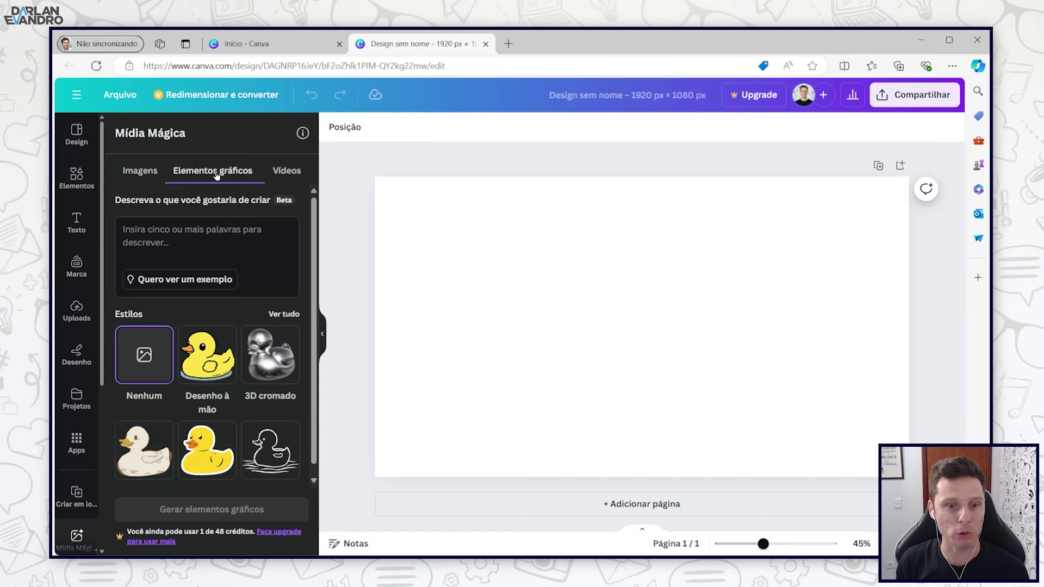
Check the video and graphic generators in Mídia Mágica, return to Imagens, and review its credit allowance, styles and aspect ratios
{"action": "left_click", "coordinate": [287, 172]}
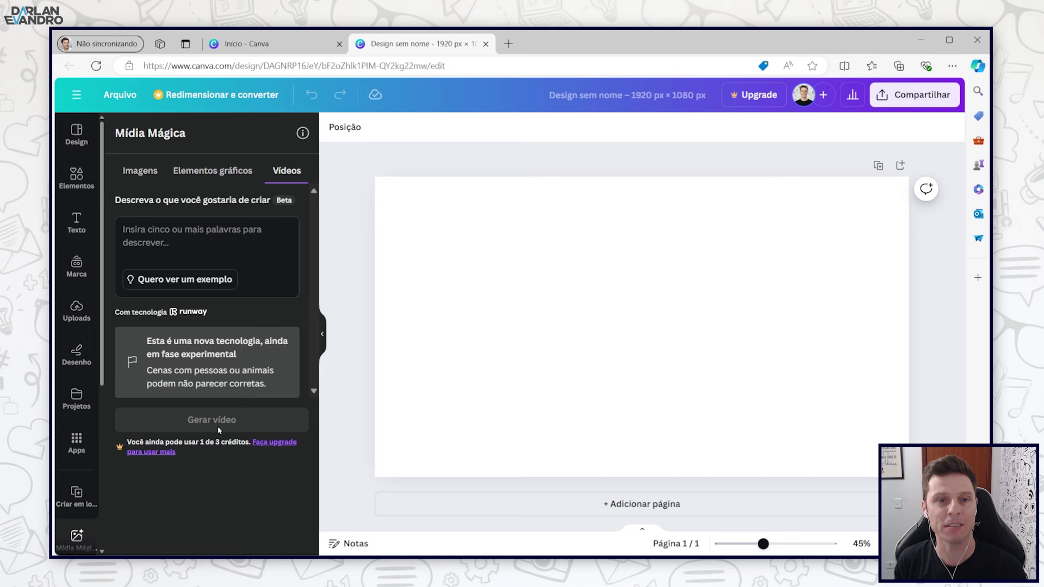
{"action": "left_click", "coordinate": [209, 172]}
{"action": "left_click", "coordinate": [143, 172]}
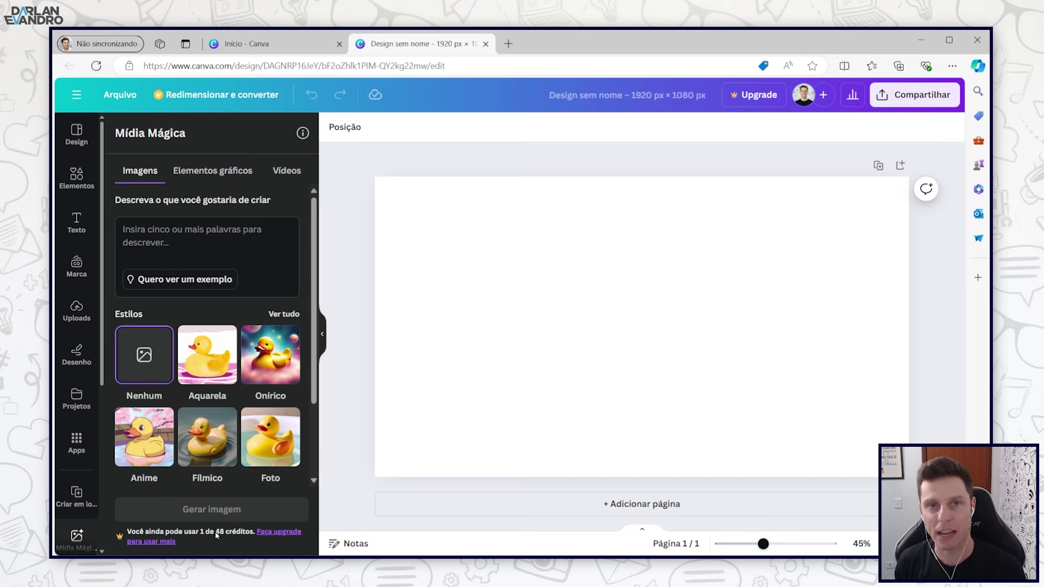
{"action": "left_click", "coordinate": [131, 230]}
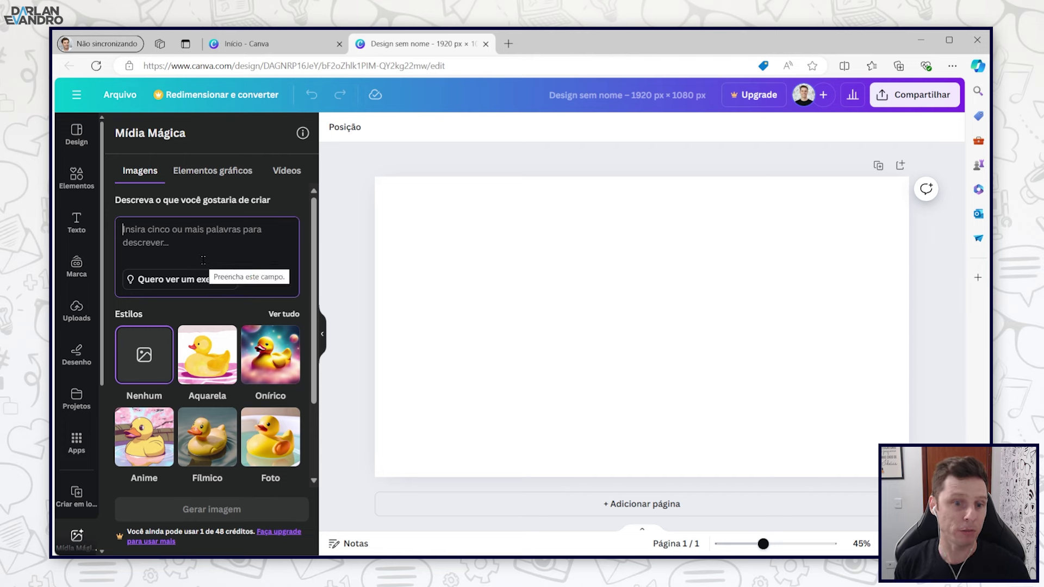
{"action": "scroll", "coordinate": [203, 260], "scroll_direction": "down", "scroll_amount": 2}
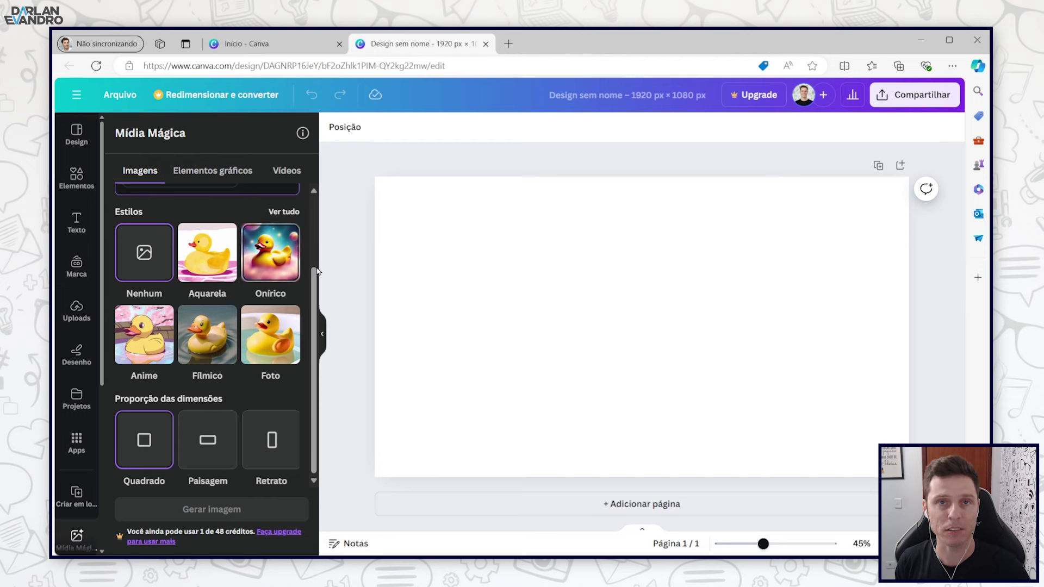
Open the Canva Pro upgrade offer and compare the 1 dia and 1 semana single-use plans
{"action": "left_click", "coordinate": [267, 531]}
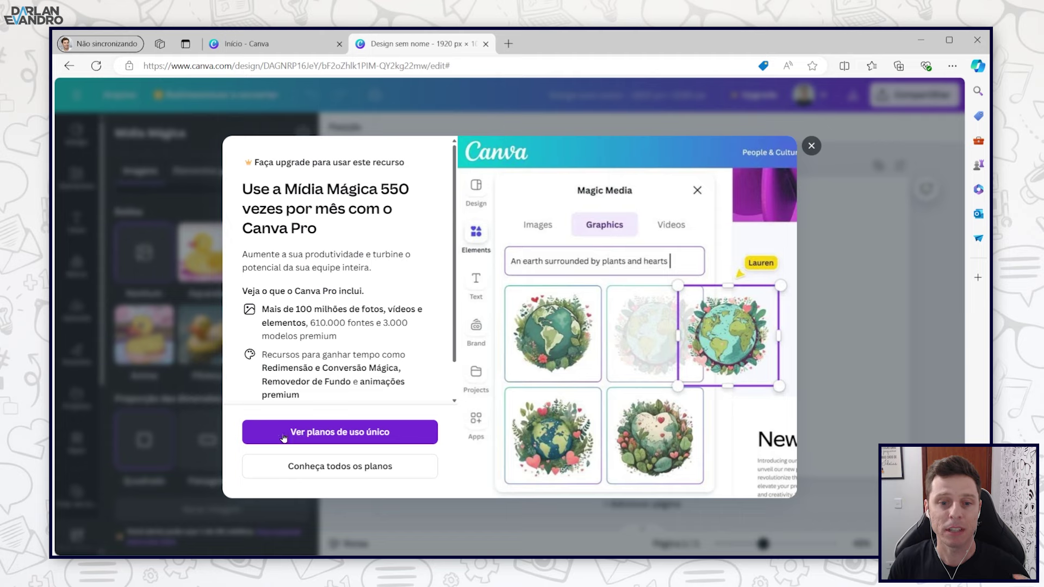
{"action": "left_click", "coordinate": [354, 438]}
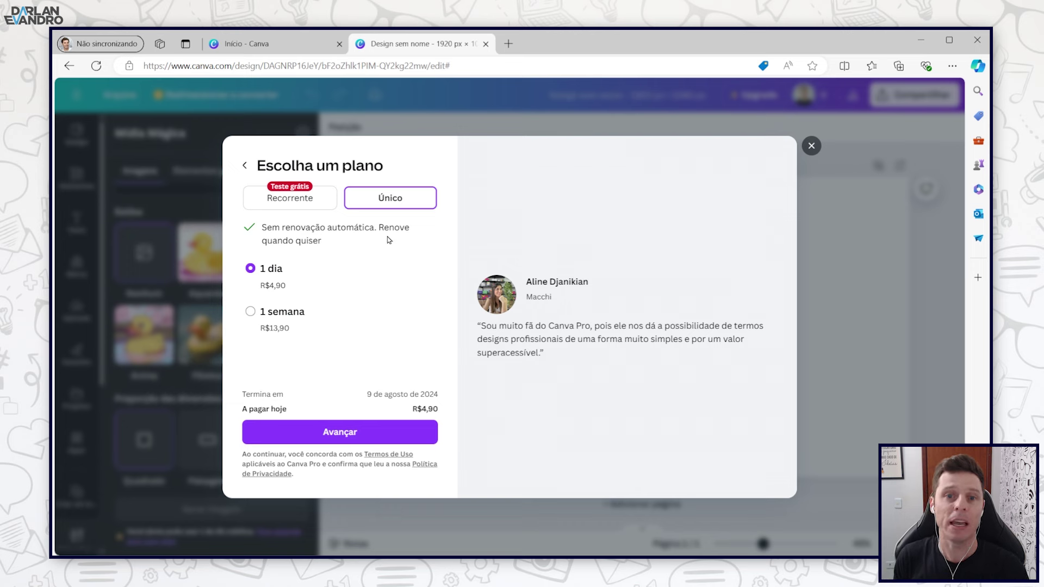
{"action": "left_click", "coordinate": [392, 199]}
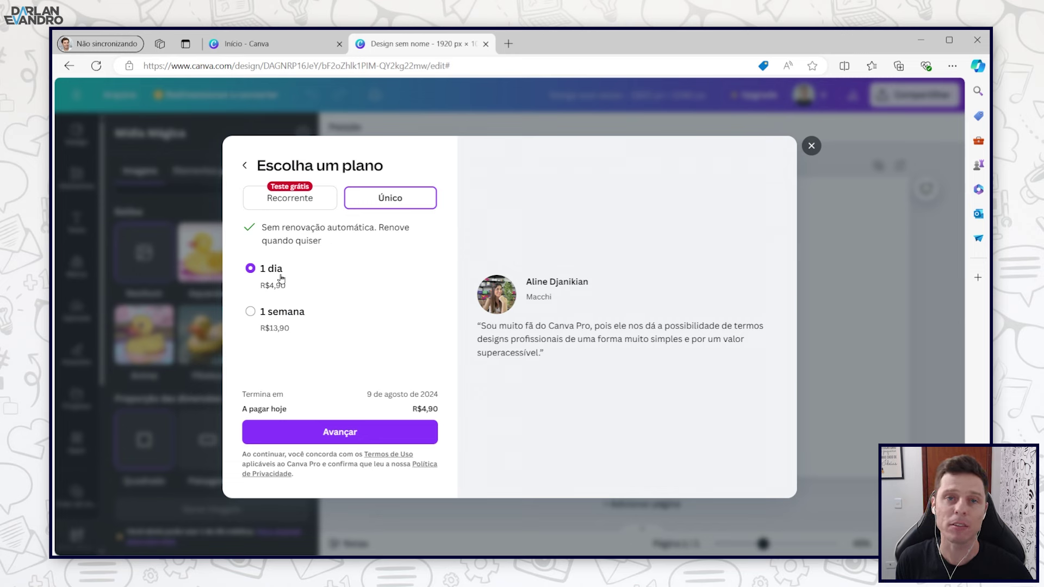
{"action": "left_click", "coordinate": [253, 314]}
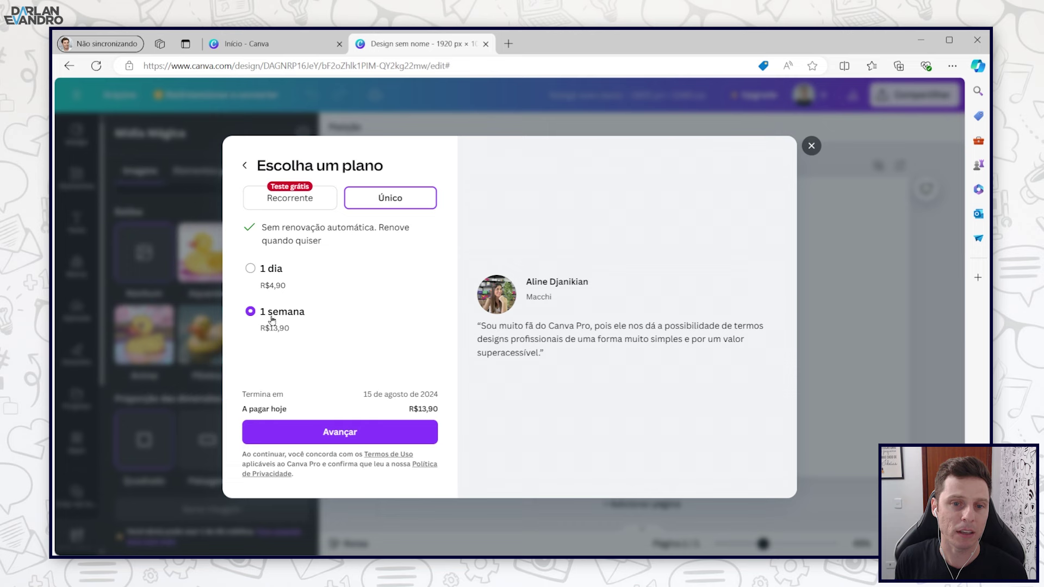
{"action": "left_click", "coordinate": [272, 272]}
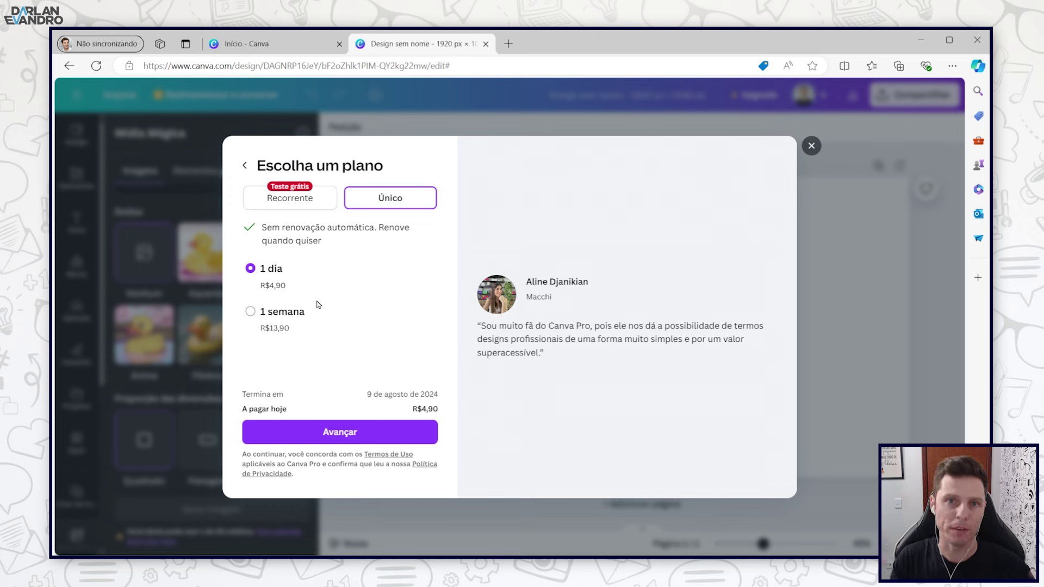
{"action": "left_click", "coordinate": [287, 326]}
{"action": "left_click", "coordinate": [272, 272]}
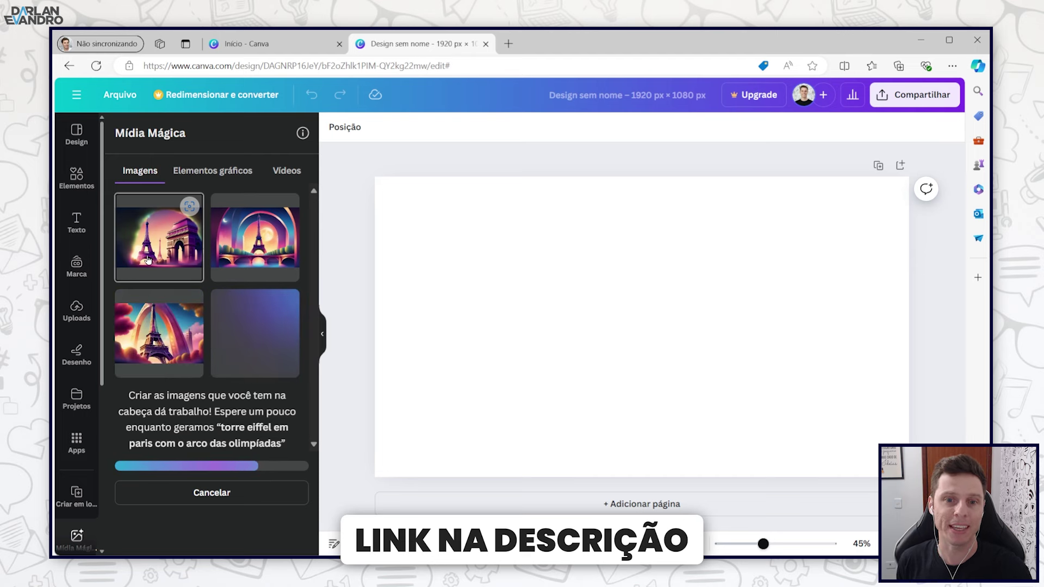
Place the generated image of the Eiffel Tower framed by concentric arches on page 1 and enlarge it to the page's full height
{"action": "left_click", "coordinate": [229, 249]}
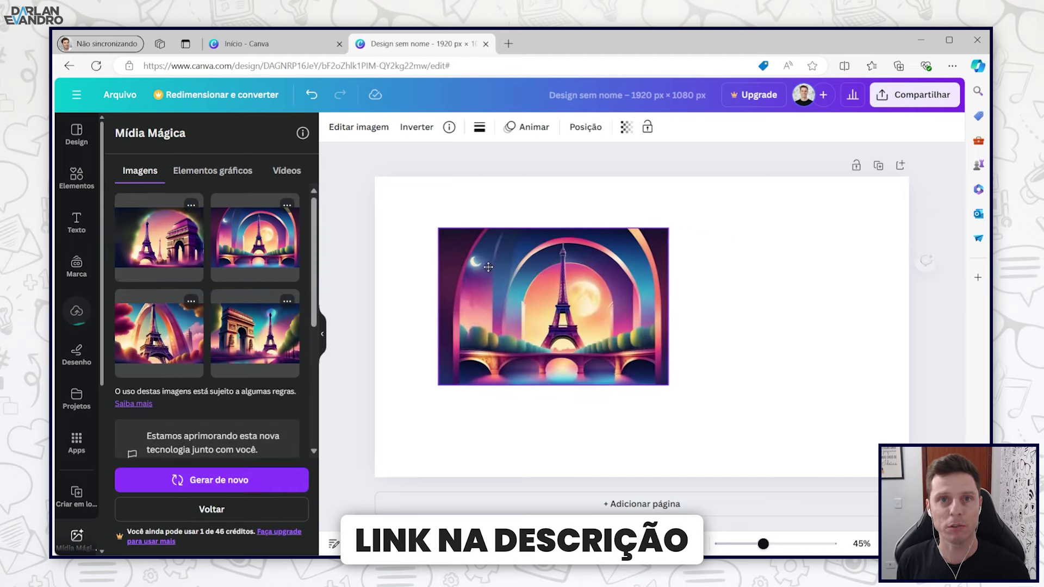
{"action": "left_click_drag", "start_coordinate": [544, 305], "coordinate": [479, 254]}
{"action": "left_click_drag", "start_coordinate": [606, 331], "coordinate": [862, 415]}
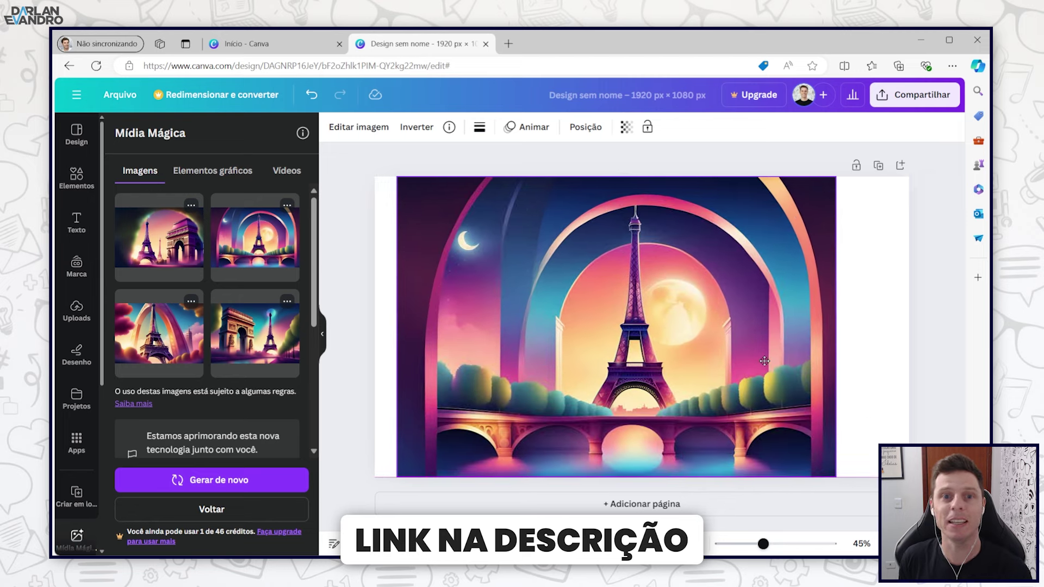
Add a second page and place the generated Eiffel Tower image with pink clouds on it, enlarged to full page height and centred
{"action": "left_click", "coordinate": [645, 504]}
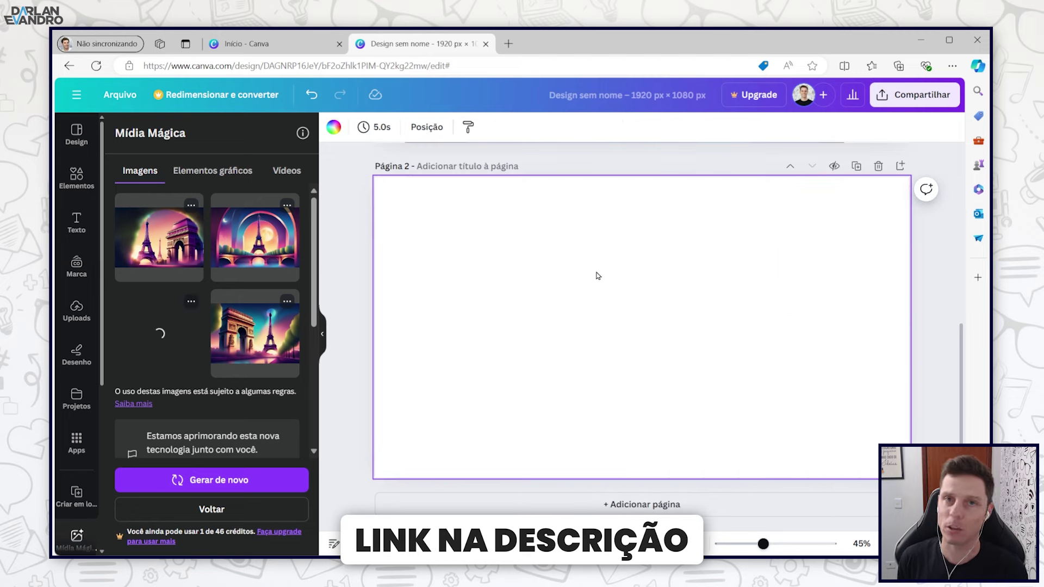
{"action": "left_click_drag", "start_coordinate": [582, 276], "coordinate": [431, 206]}
{"action": "left_click_drag", "start_coordinate": [606, 354], "coordinate": [829, 446]}
{"action": "left_click_drag", "start_coordinate": [712, 366], "coordinate": [769, 366]}
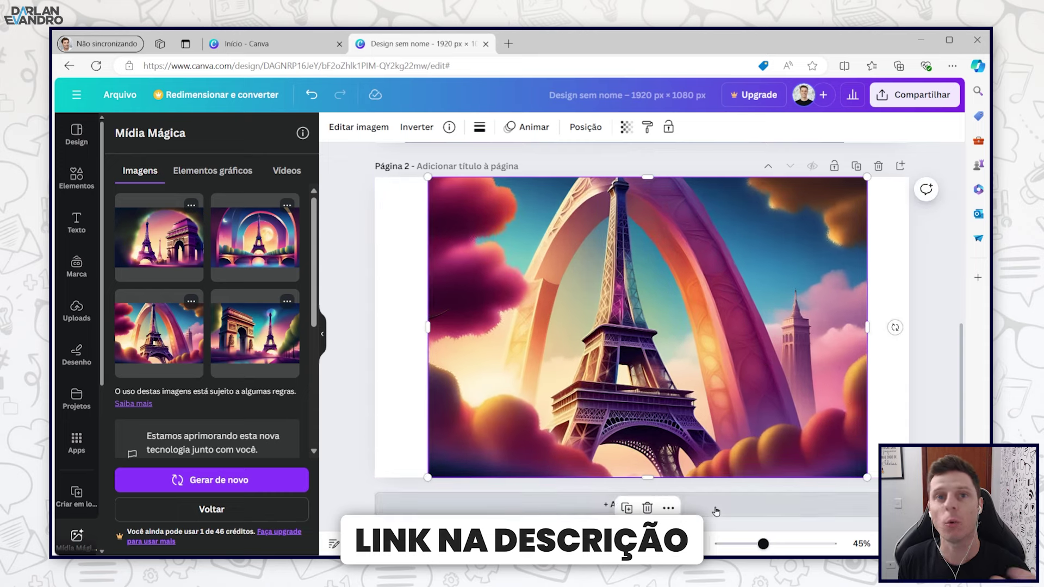
Add a third page and place the generated Arc de Triomphe and Eiffel Tower image on it, enlarged to full page height
{"action": "left_click", "coordinate": [716, 511]}
{"action": "left_click", "coordinate": [255, 334]}
{"action": "left_click_drag", "start_coordinate": [499, 264], "coordinate": [441, 217]}
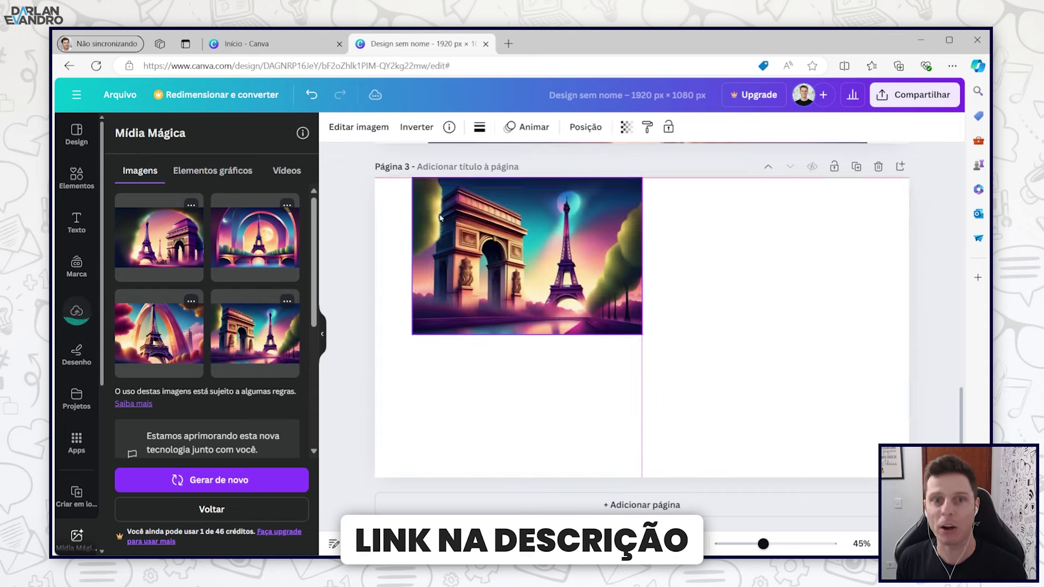
{"action": "left_click_drag", "start_coordinate": [642, 334], "coordinate": [851, 475]}
{"action": "left_click_drag", "start_coordinate": [795, 385], "coordinate": [809, 386]}
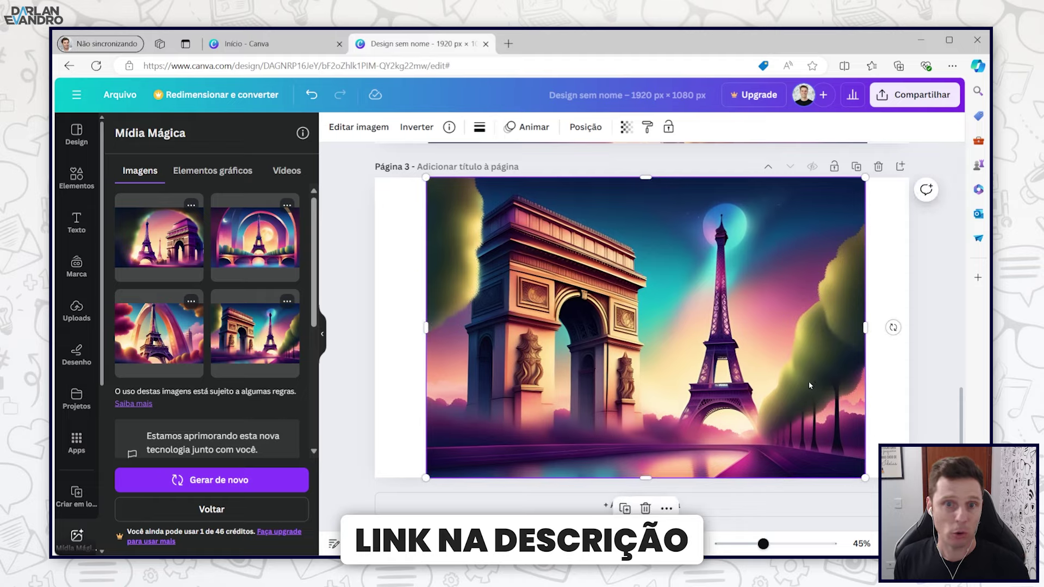
{"action": "left_click", "coordinate": [358, 334]}
{"action": "scroll", "coordinate": [360, 335], "scroll_direction": "up", "scroll_amount": 10}
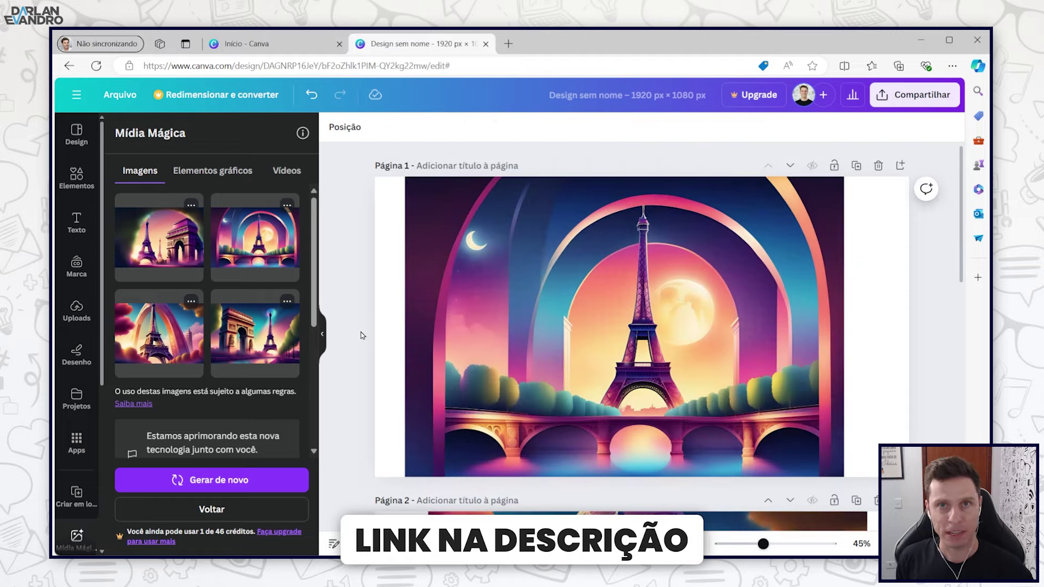